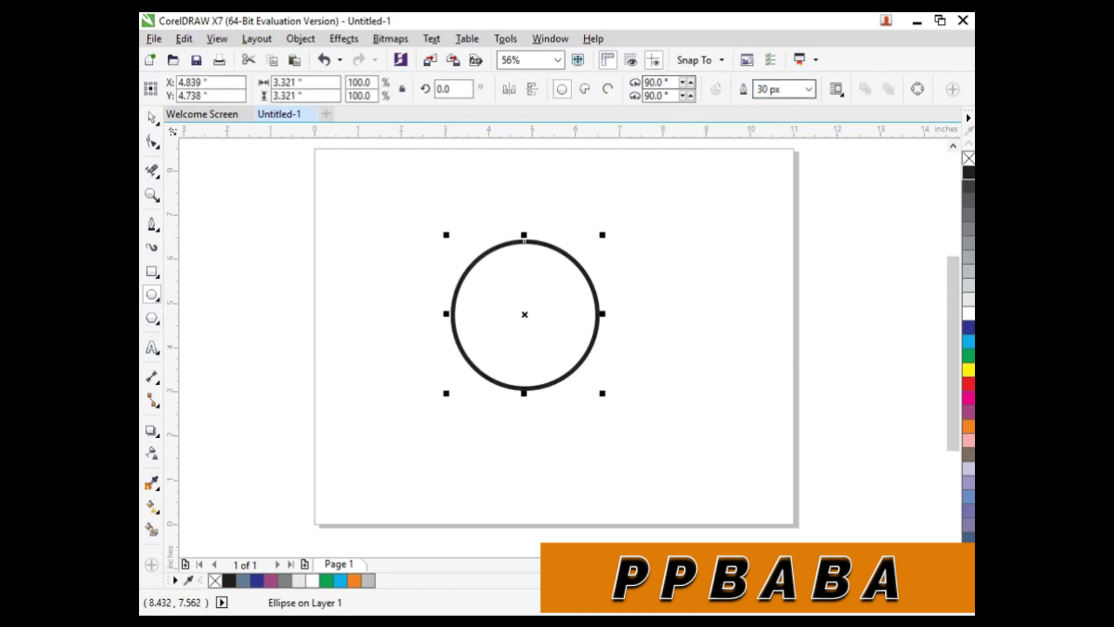
Try outline widths of 200 px and 100 px on the circle
drag(783, 89, 701, 99)
text(200)
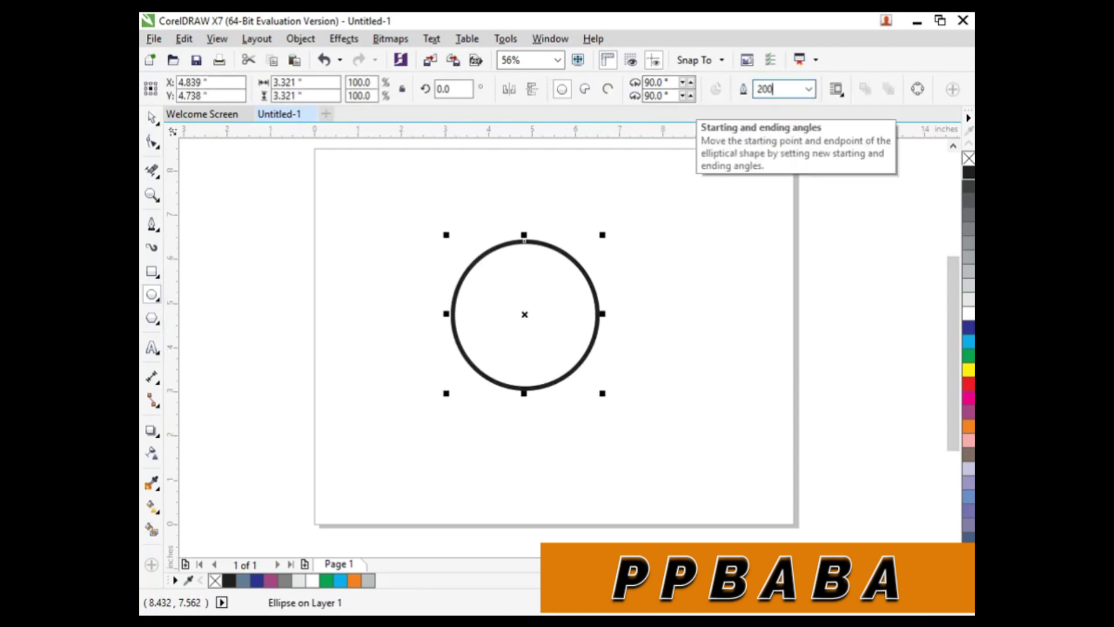
key(Return)
drag(790, 89, 688, 97)
text(100)
key(Return)
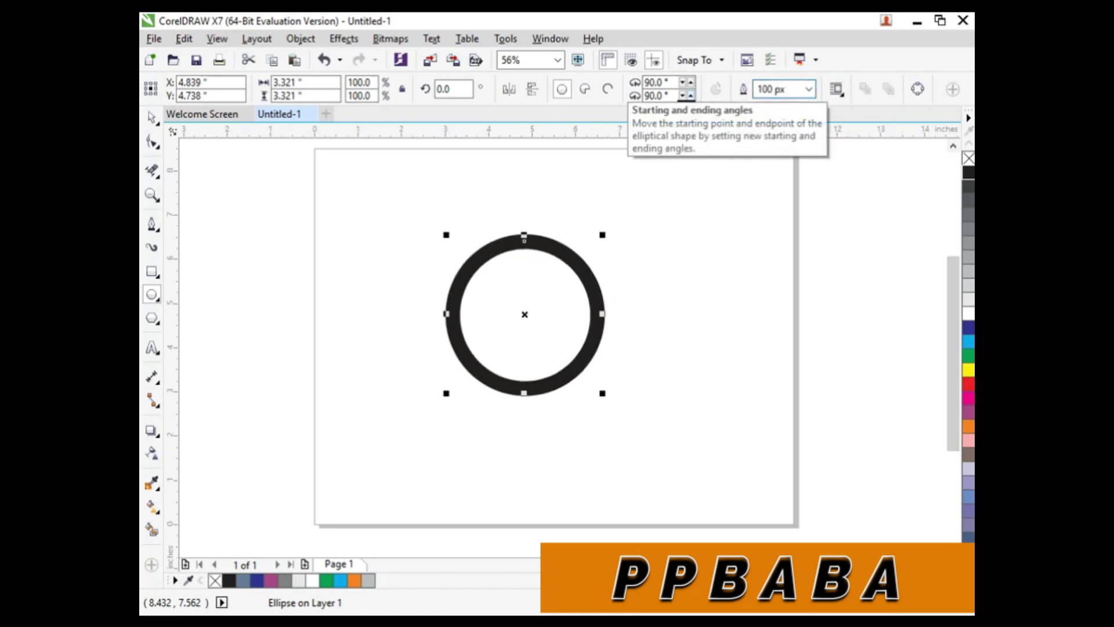
Set the circle's outline width to 150 px
drag(791, 90, 749, 91)
text(150)
key(Return)
Move the ring to about X 5.582, Y 4.253 inches and enlarge it proportionally from its center to about 3.87 inches across
click(151, 117)
click(438, 283)
click(463, 289)
drag(465, 289, 497, 311)
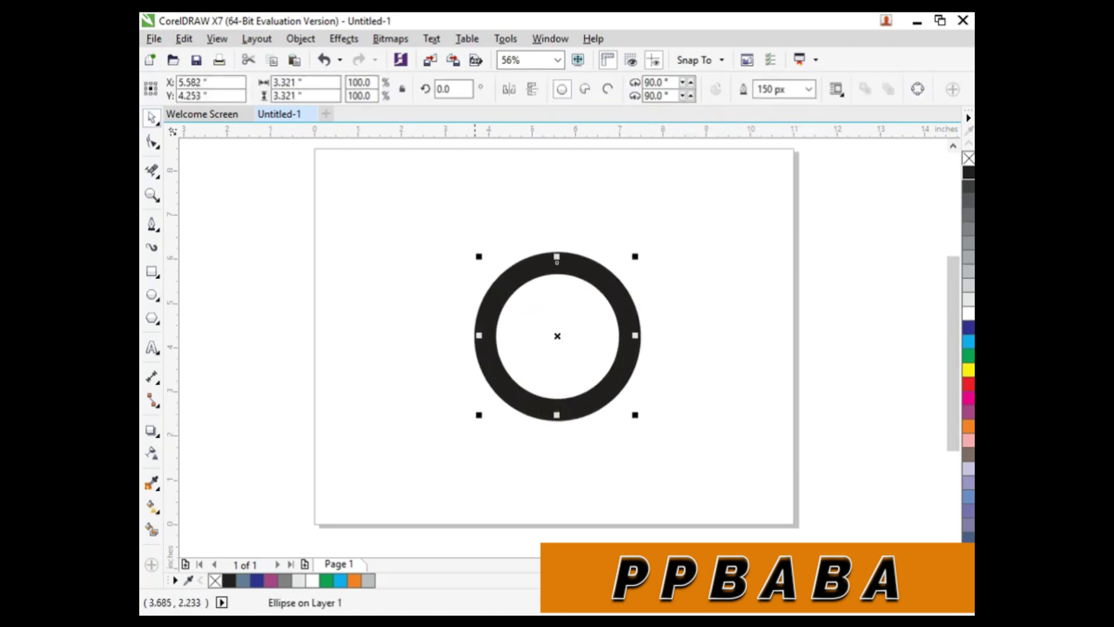
mouse_move(479, 416)
mouse_down()
mouse_move(450, 444)
mouse_move(467, 426)
mouse_up()
click(524, 475)
click(522, 436)
click(525, 434)
click(527, 422)
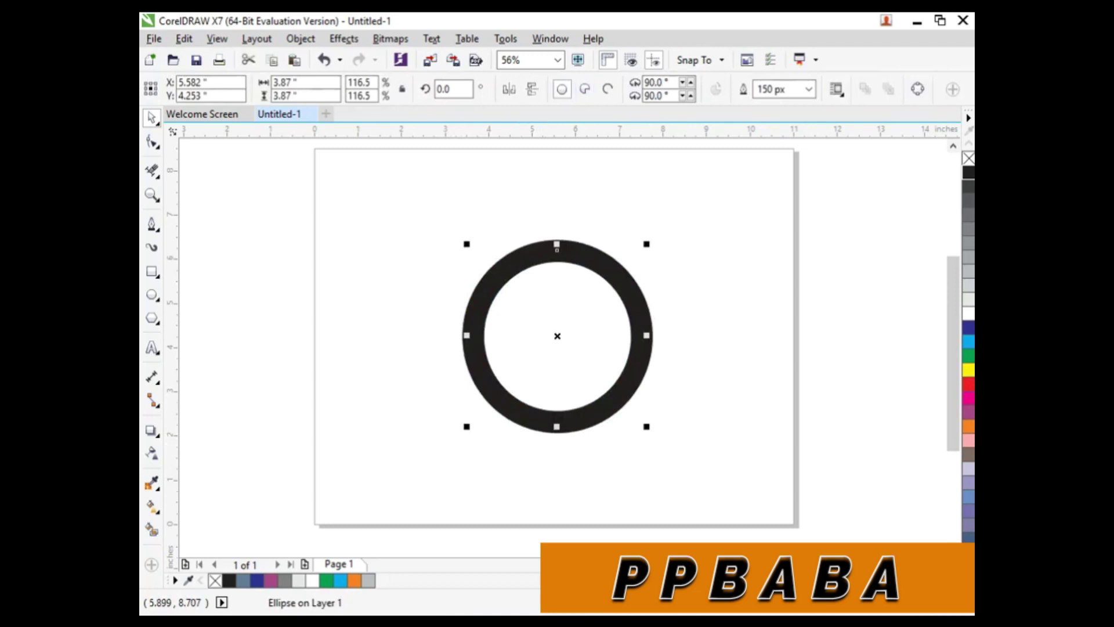
Try turning the ring into an arc, and undo the change
click(608, 88)
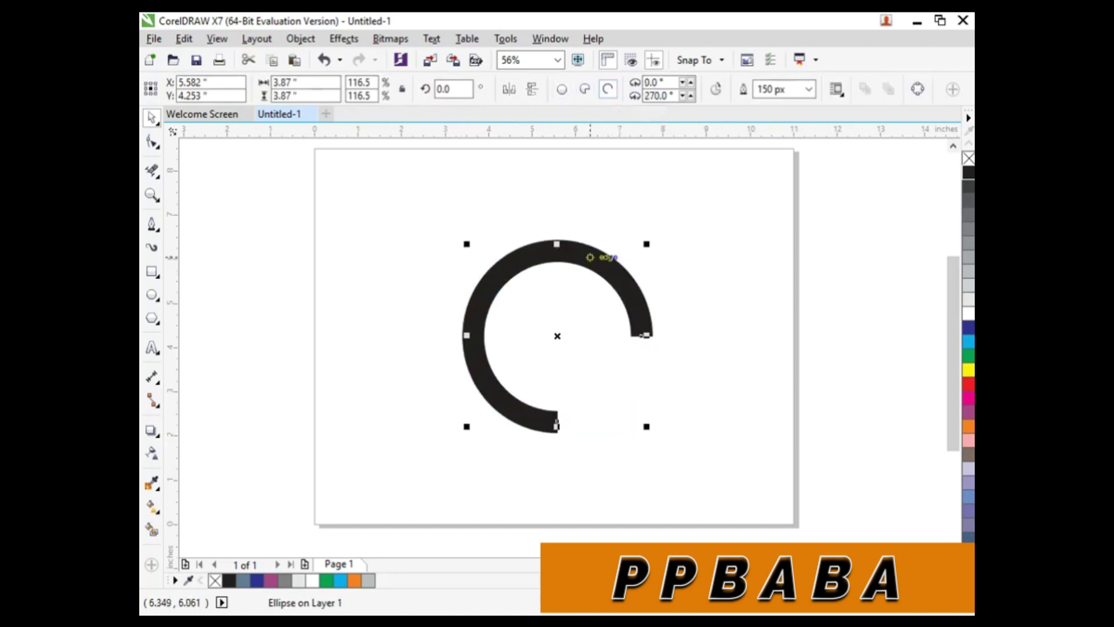
key(ctrl+z)
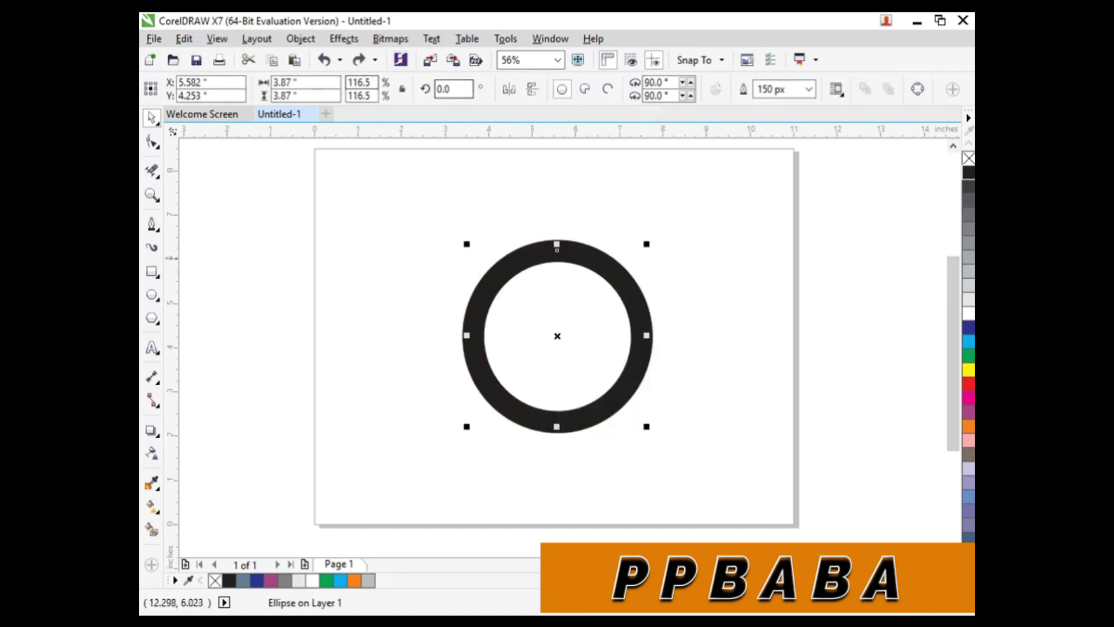
Convert the circle to curves and break the curve apart at its right-hand node
click(301, 39)
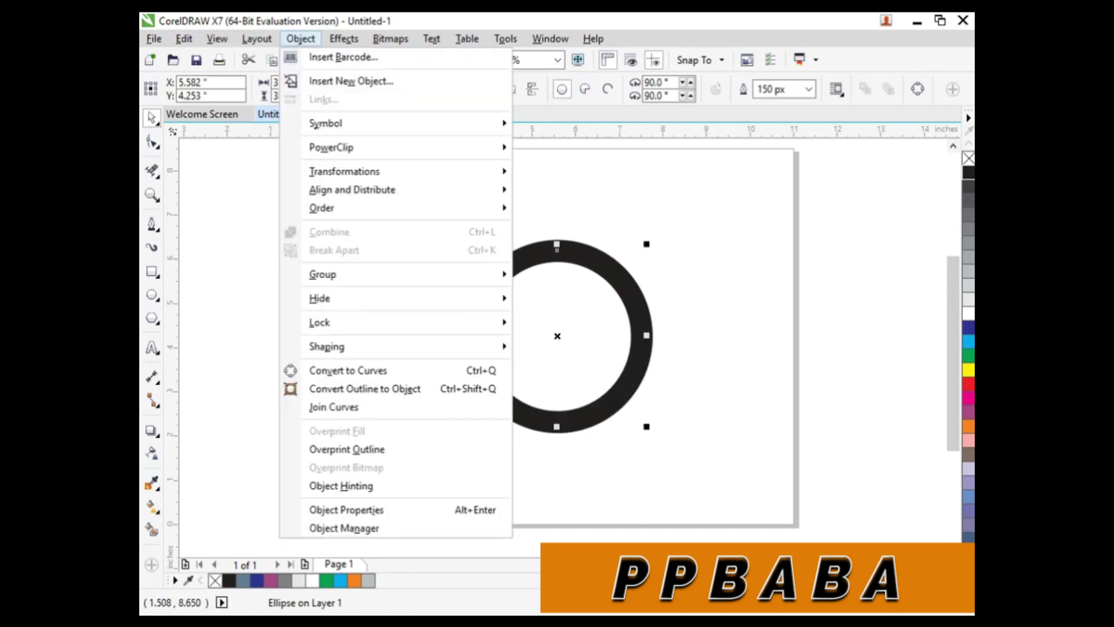
click(360, 371)
key(F10)
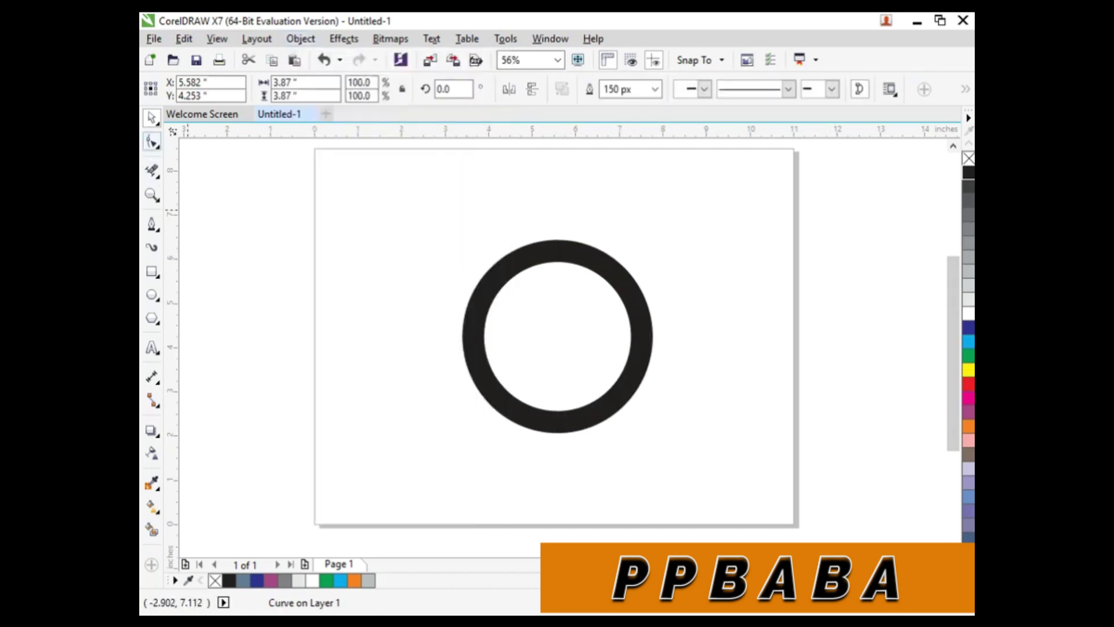
click(557, 252)
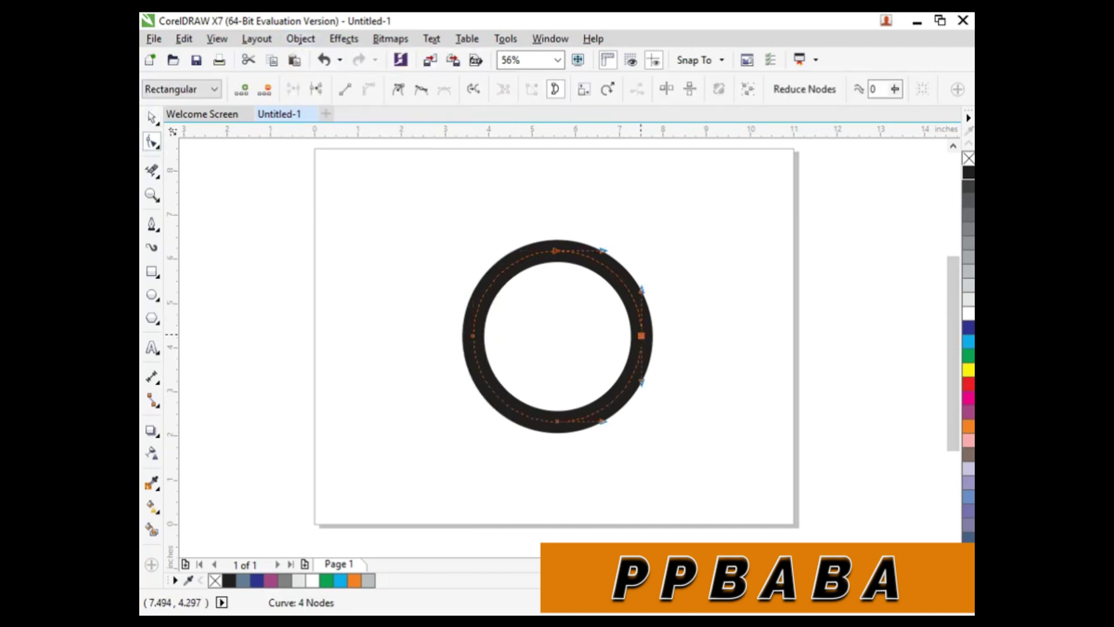
right_click(640, 335)
click(677, 236)
click(573, 272)
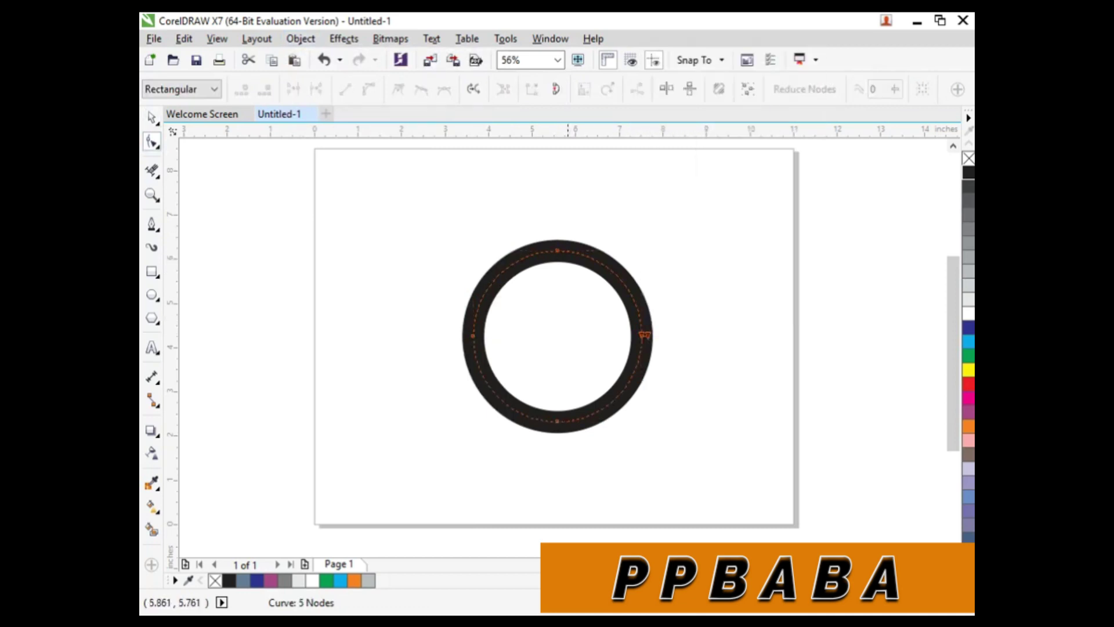
Try pulling the broken end nodes away from the circle's right side, and undo each move
drag(643, 335, 602, 418)
key(ctrl+z)
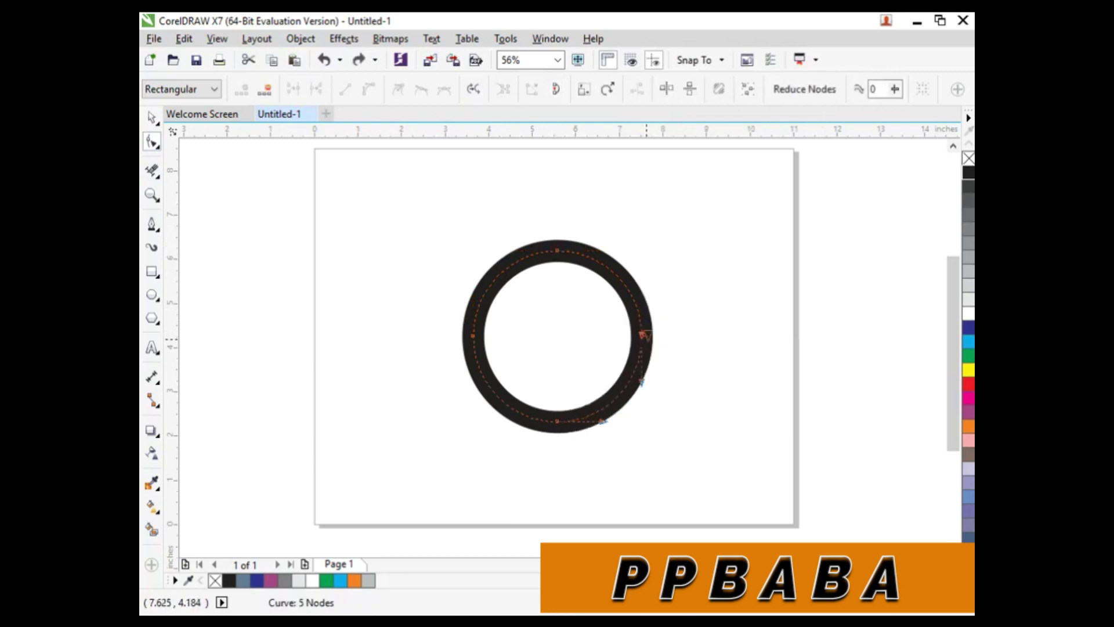
drag(643, 335, 637, 262)
key(ctrl+z)
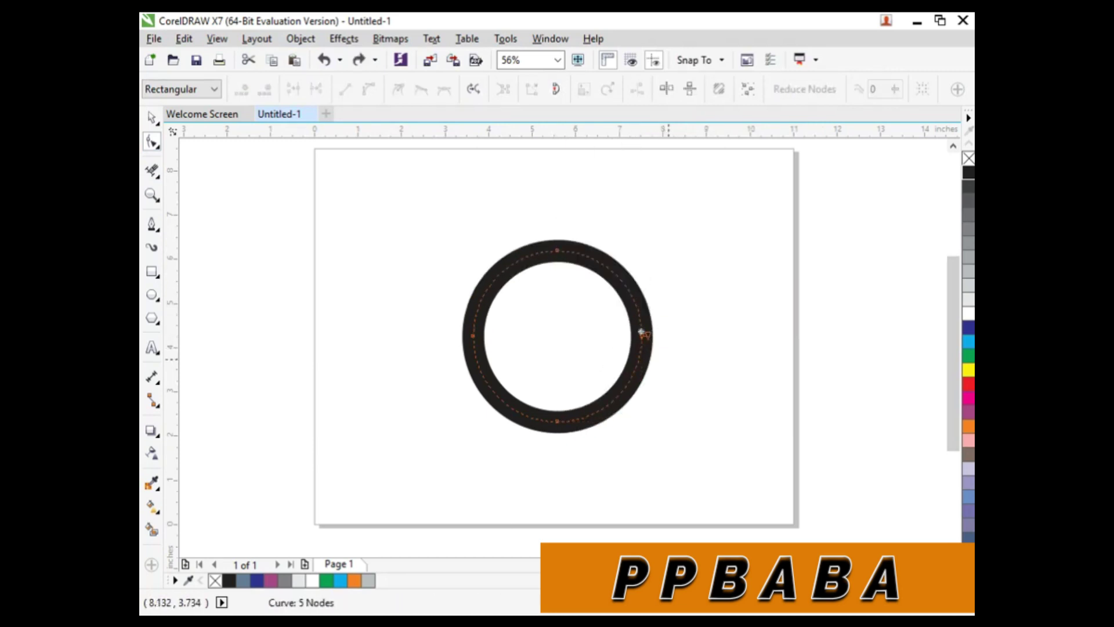
Separate the end nodes at the break and delete the free upper one to remove the circle's upper-right quarter
scroll(643, 334, up, 5)
scroll(403, 309, up, 4)
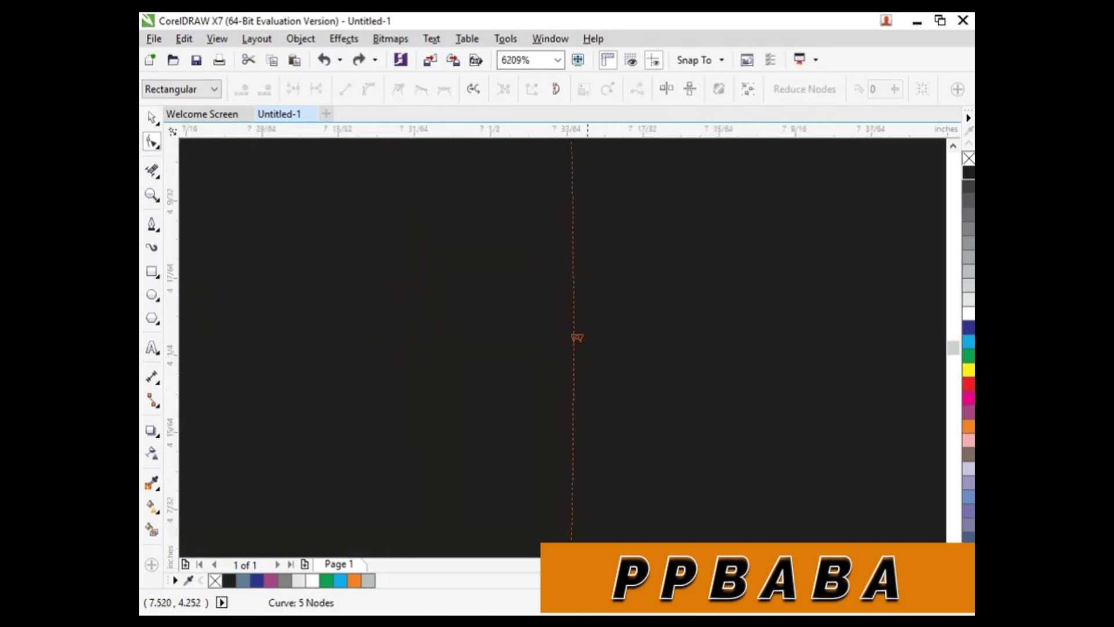
drag(575, 337, 569, 370)
scroll(569, 372, down, 4)
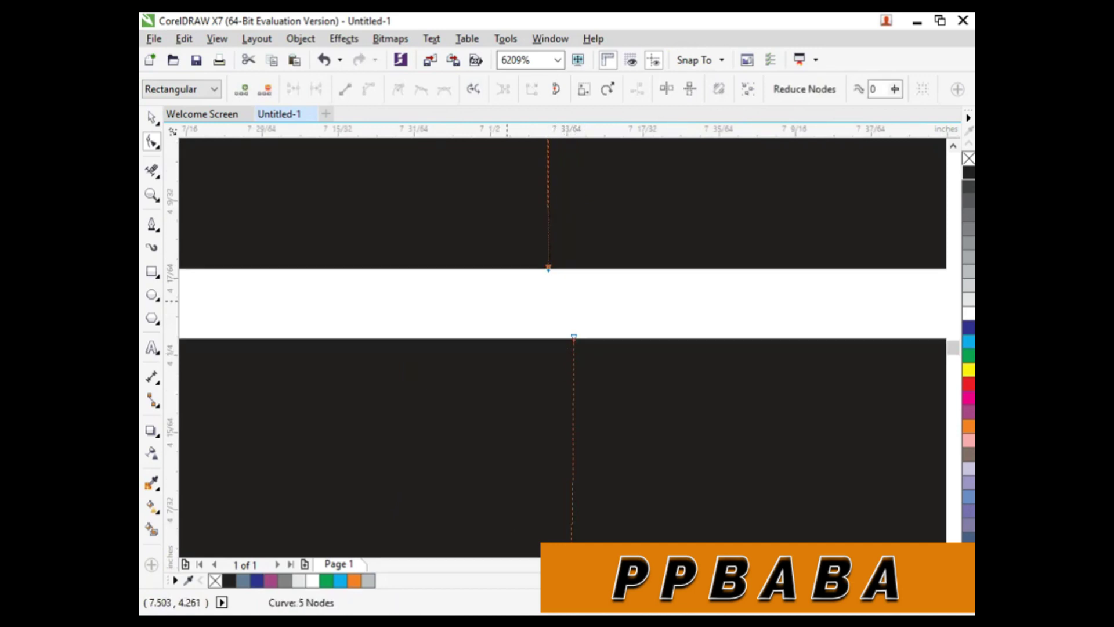
key(F3)
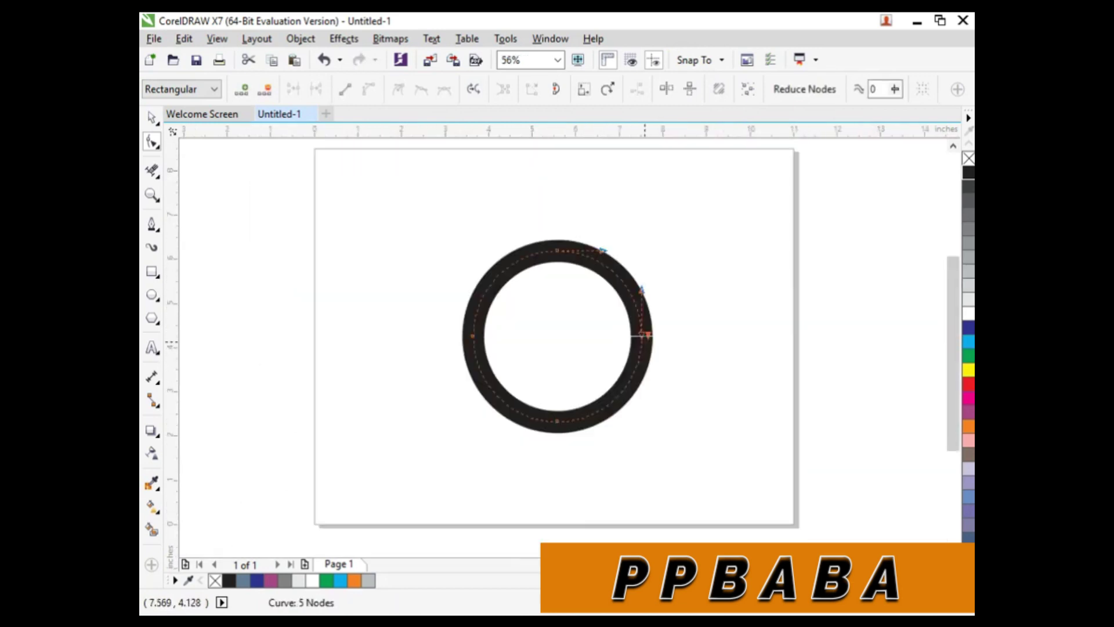
drag(643, 332, 644, 299)
drag(581, 218, 660, 305)
key(Delete)
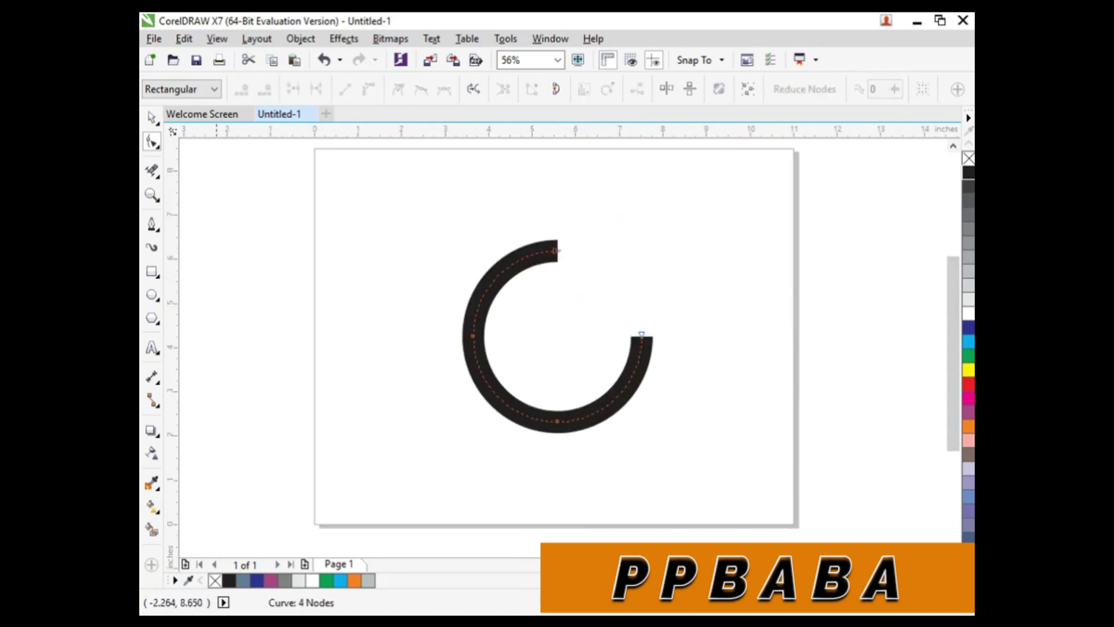
Move the three-quarter arc slightly upward on the page to about X 5.526, Y 4.741 inches
click(152, 117)
click(337, 395)
click(537, 417)
click(532, 431)
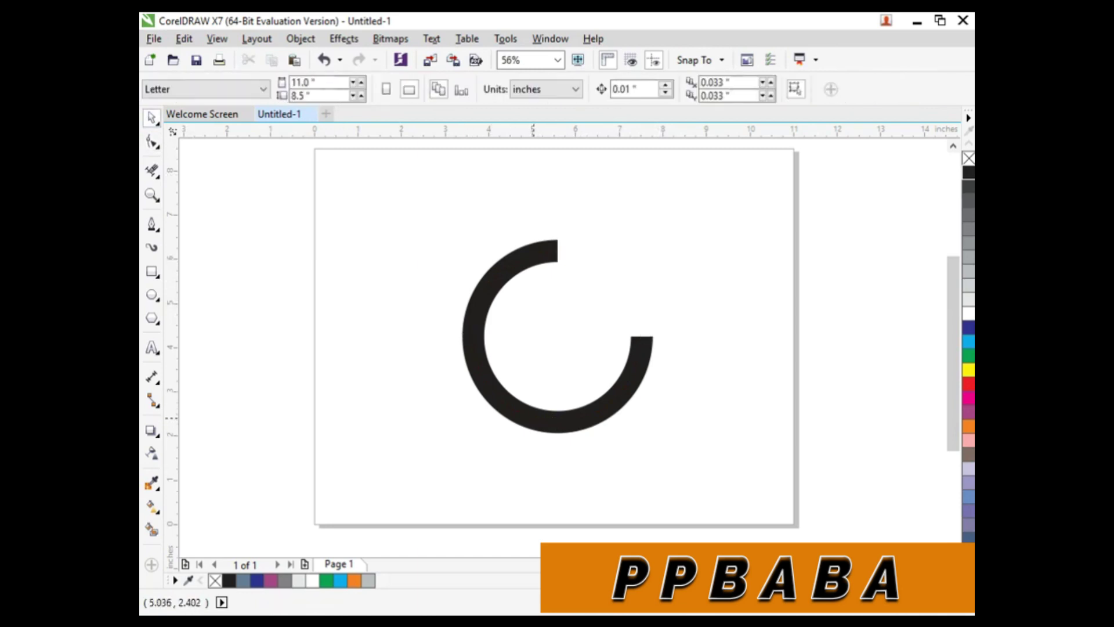
click(533, 416)
click(511, 471)
drag(520, 418, 517, 396)
click(530, 382)
click(528, 393)
click(195, 247)
Draw a horizontal line about 4.635 inches long with the Pen tool, running rightward across the arc's upper end
click(152, 224)
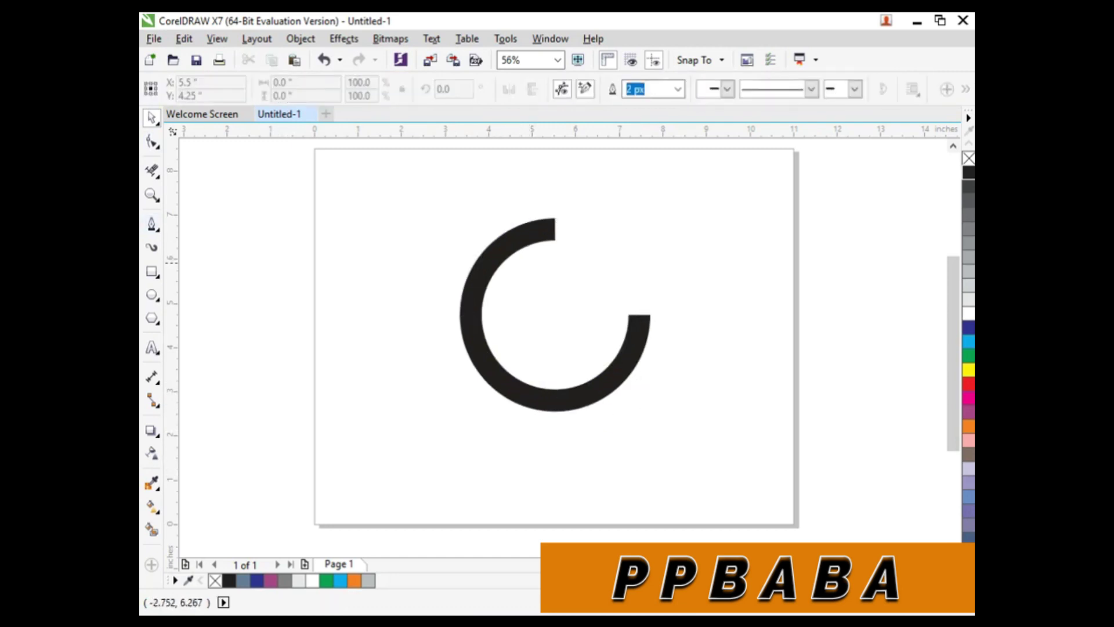
click(552, 227)
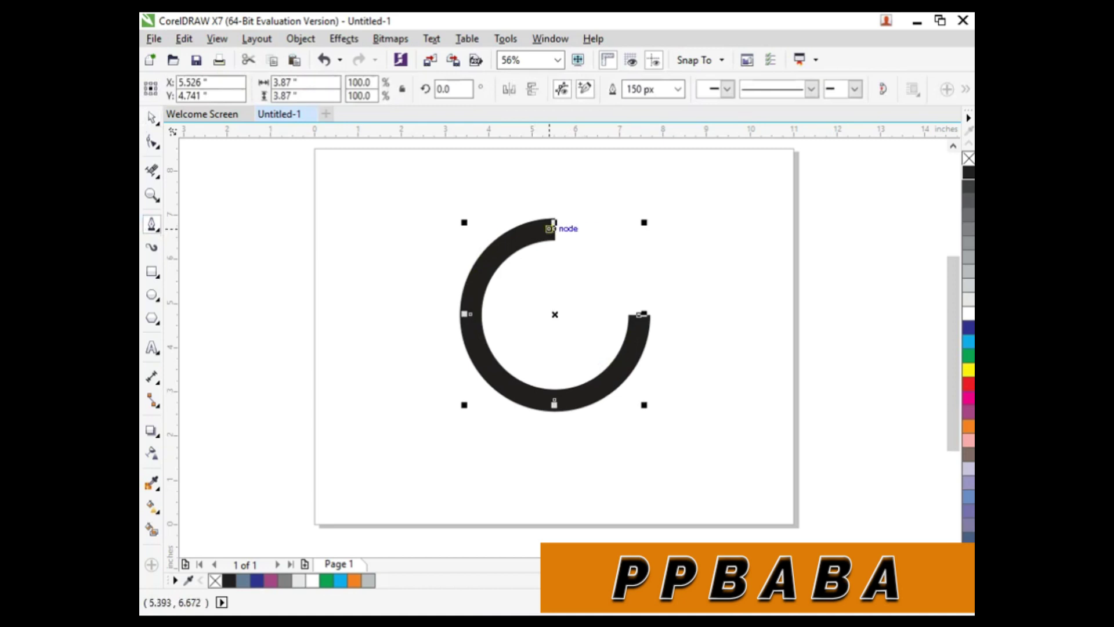
click(534, 233)
click(487, 236)
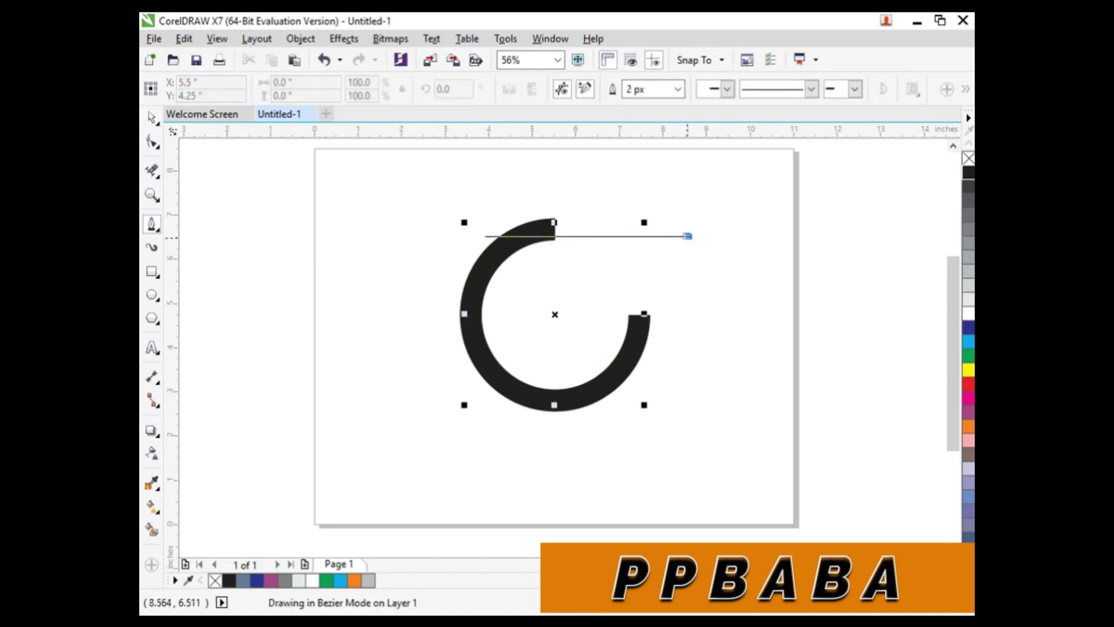
double_click(687, 237)
click(152, 118)
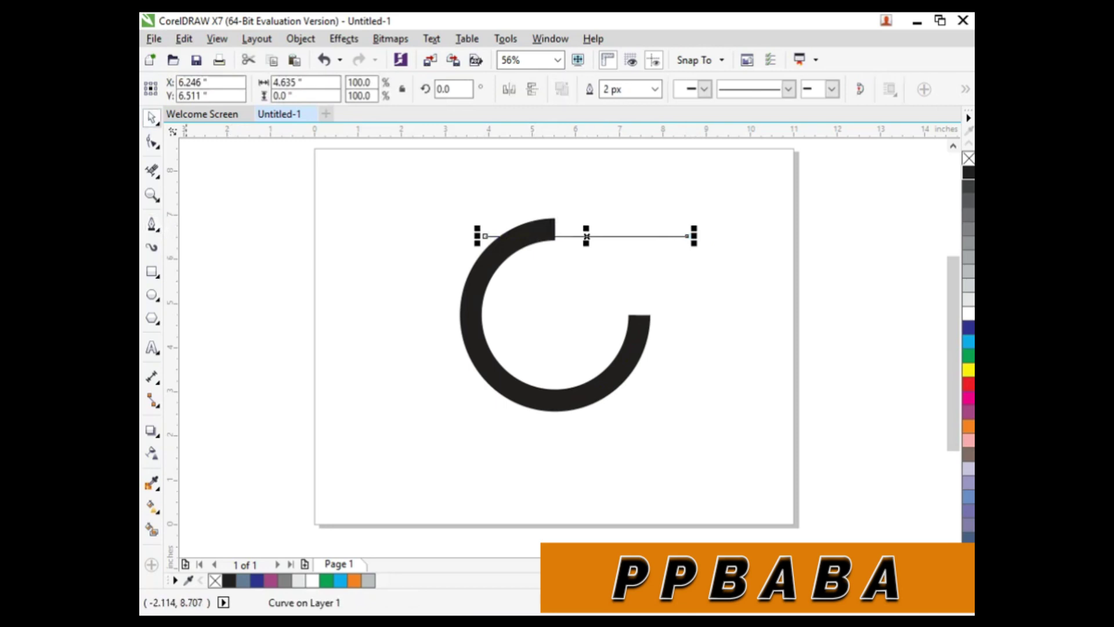
Rotate the horizontal line slightly to about 358.911° and move it right to about X 7.166, Y 6.608 inches
click(613, 236)
click(622, 236)
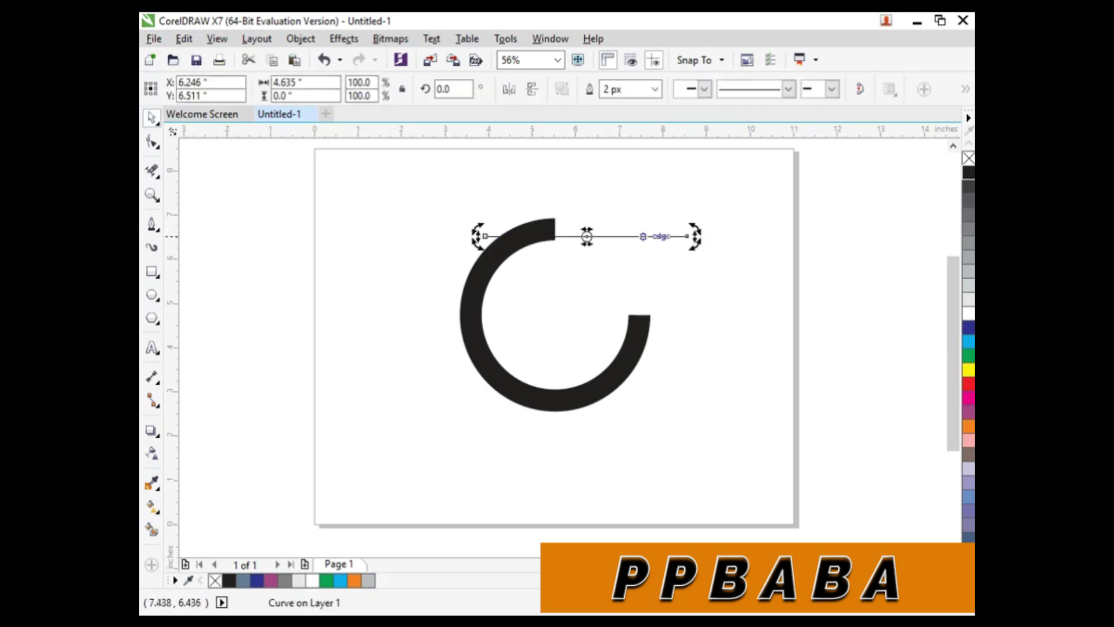
drag(697, 247, 698, 250)
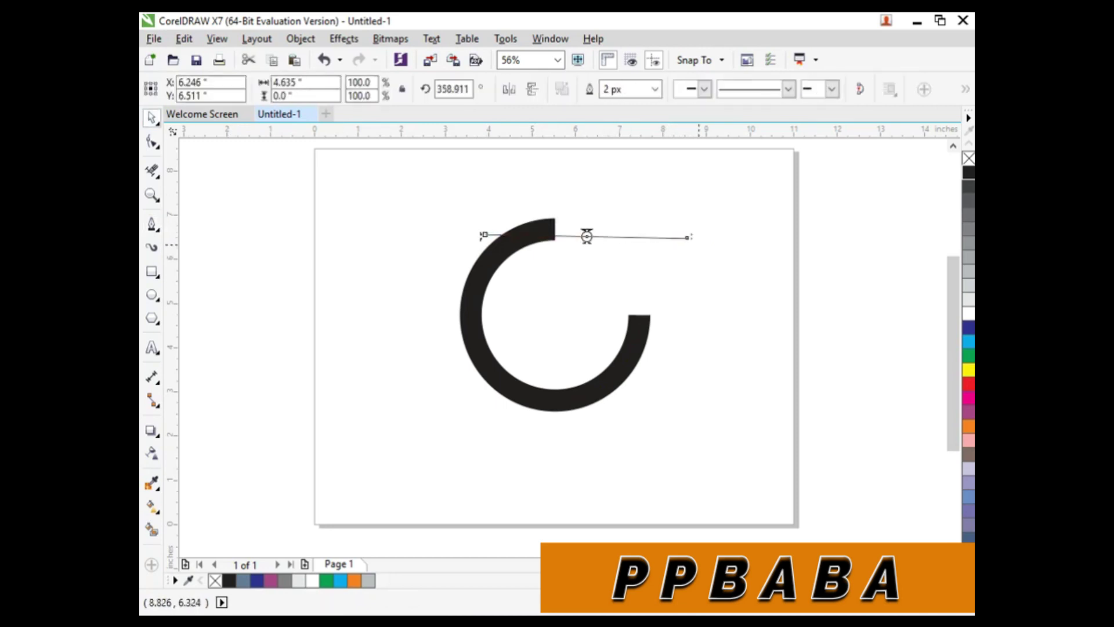
click(696, 267)
drag(592, 235, 633, 231)
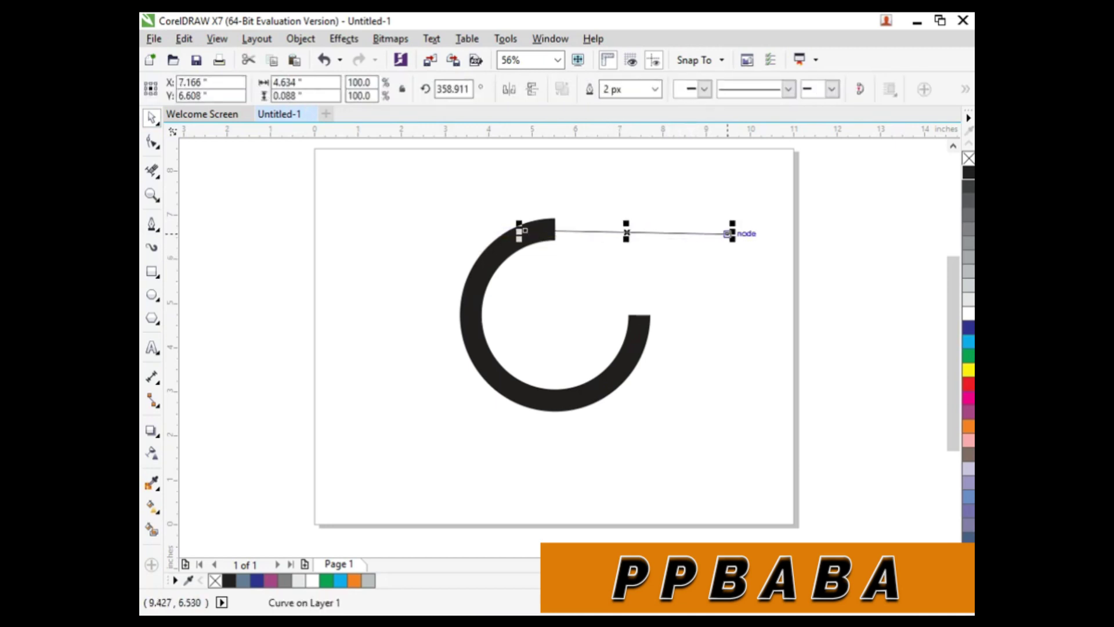
Correct the horizontal line's tilt by rotating it to about 0.55°
click(675, 233)
drag(733, 232, 732, 247)
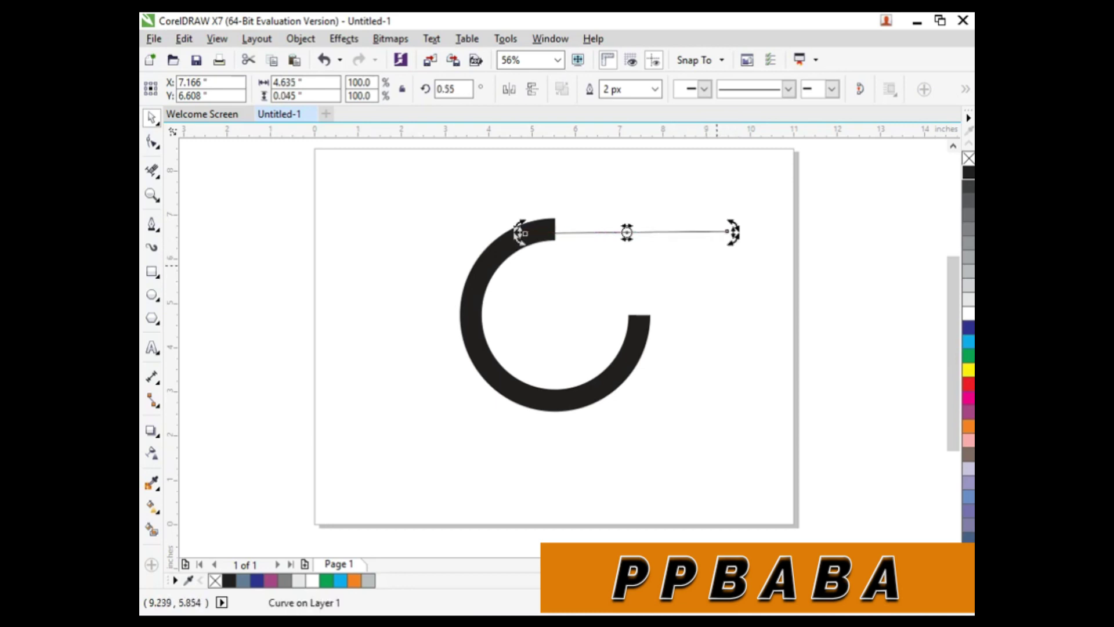
click(716, 265)
Shift the horizontal line to about X 7.184, Y 6.666 inches so it meets the middle of the arc's upper end
drag(633, 232, 634, 226)
key(Down)
key(Down)
key(Down)
key(Down)
key(Down)
click(649, 238)
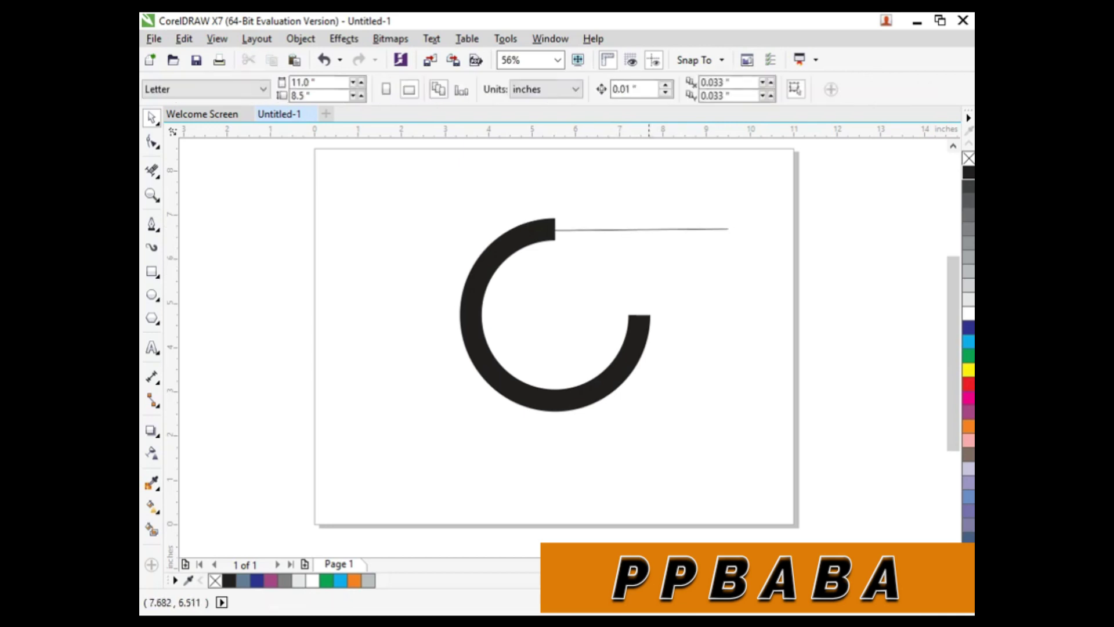
click(644, 230)
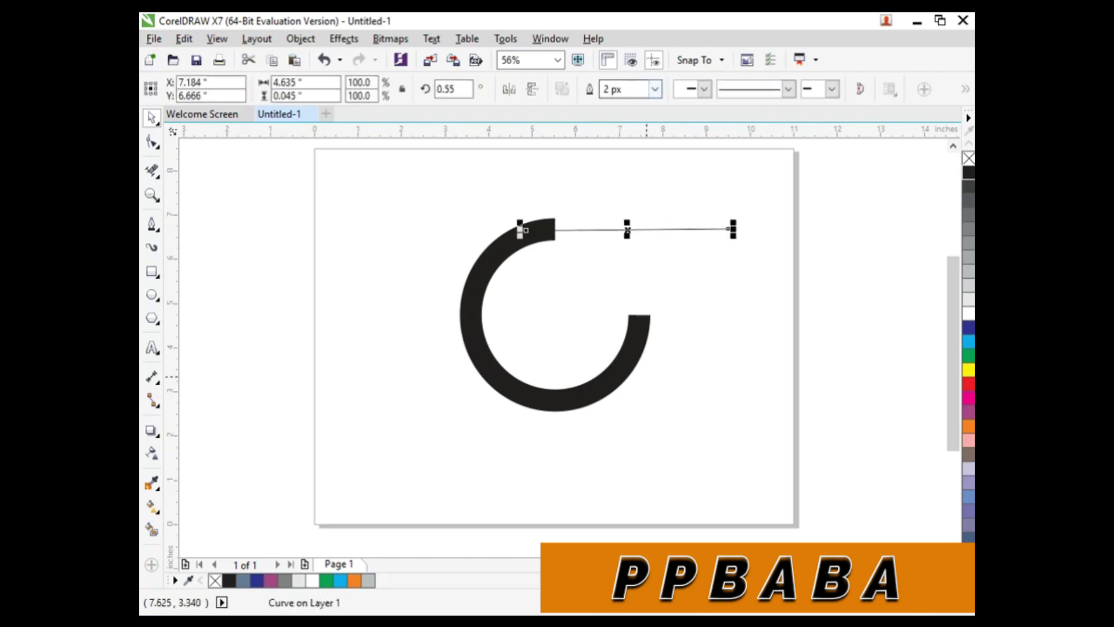
click(627, 357)
click(662, 262)
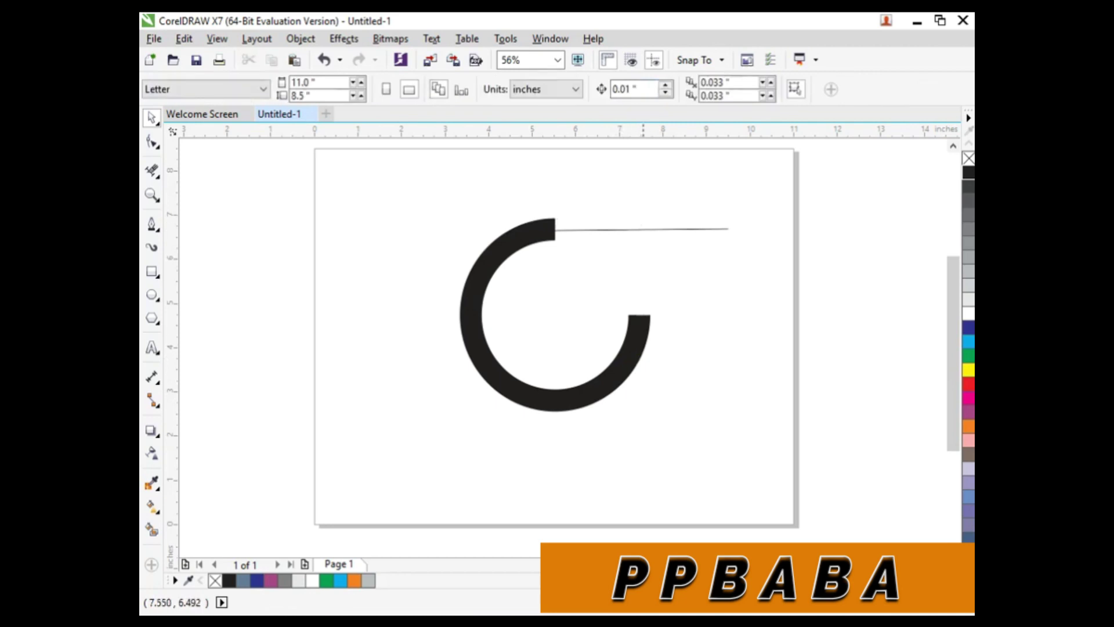
Draw a vertical line about 4.26 inches long with the Pen tool through the arc's right end, crossing the horizontal line
click(151, 224)
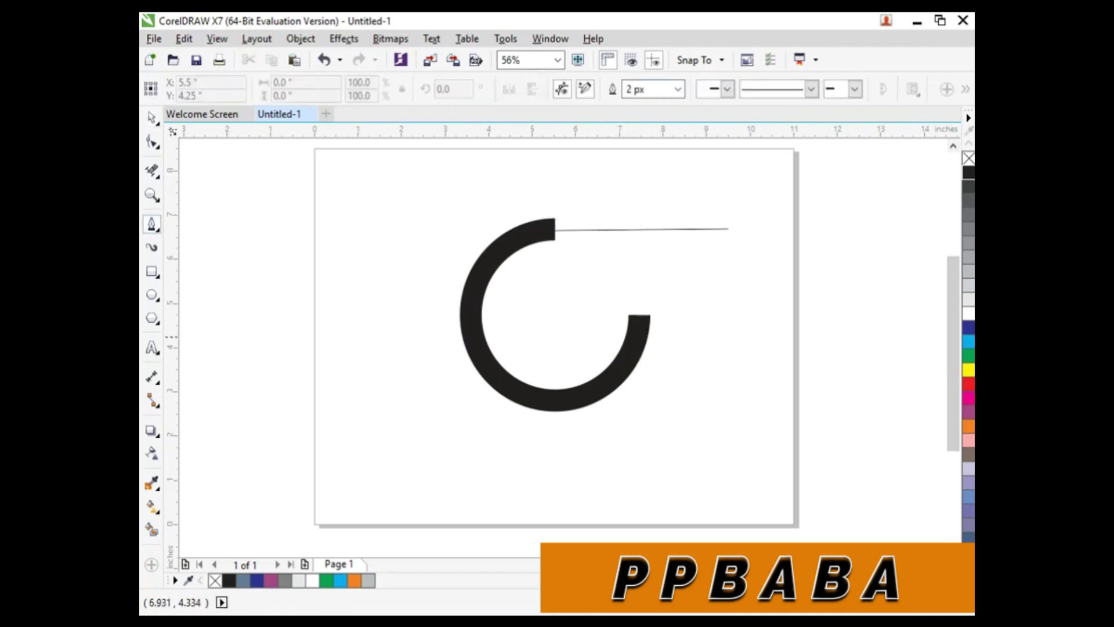
click(635, 343)
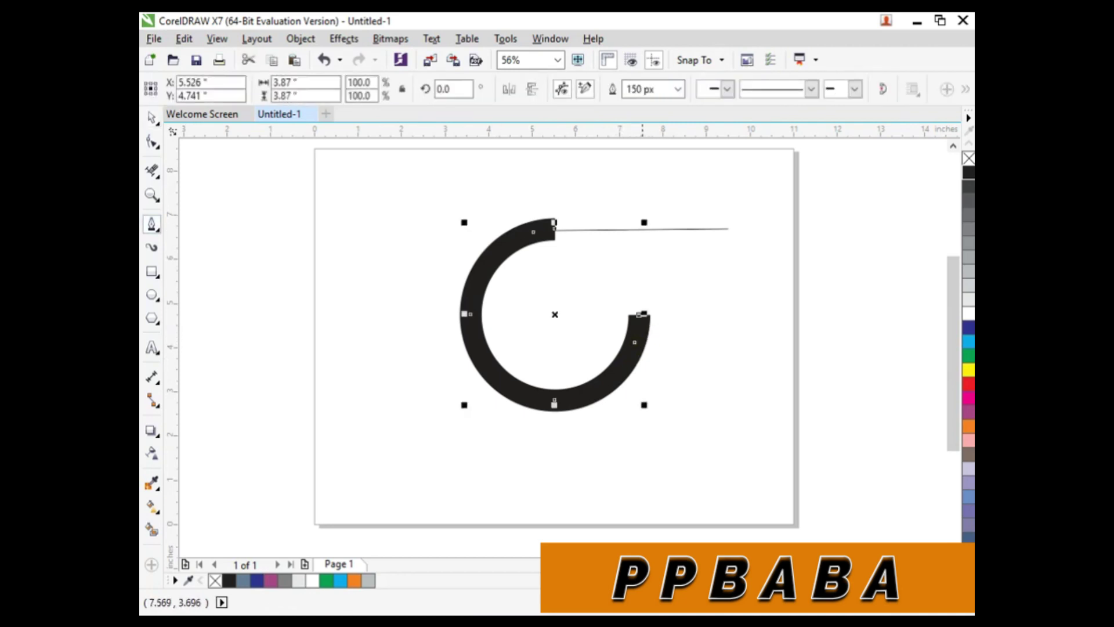
click(638, 376)
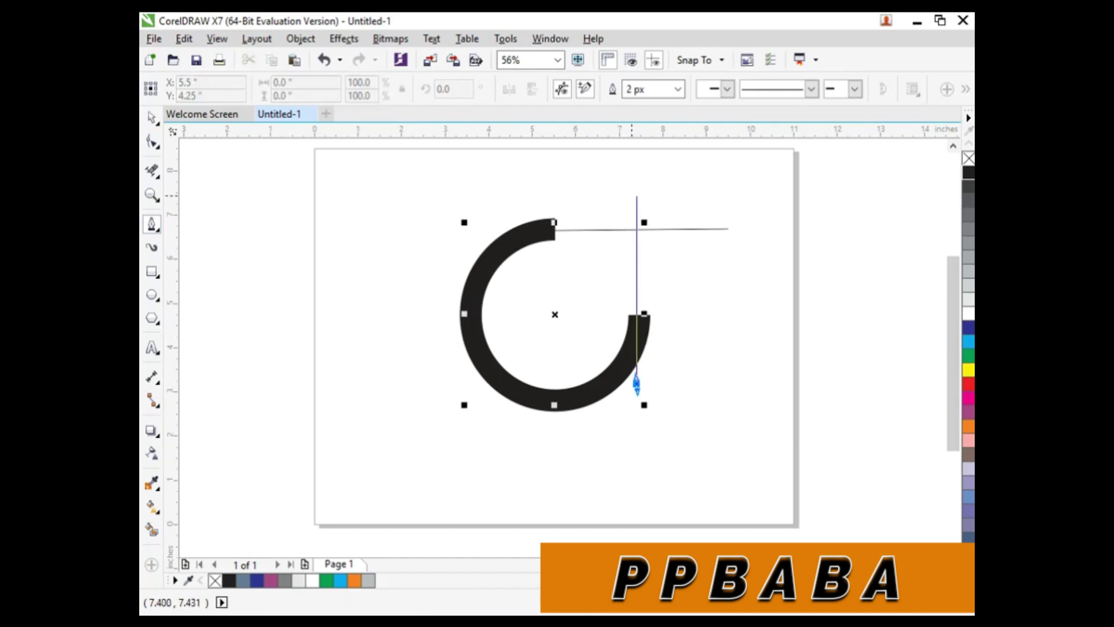
double_click(636, 195)
drag(636, 289, 638, 289)
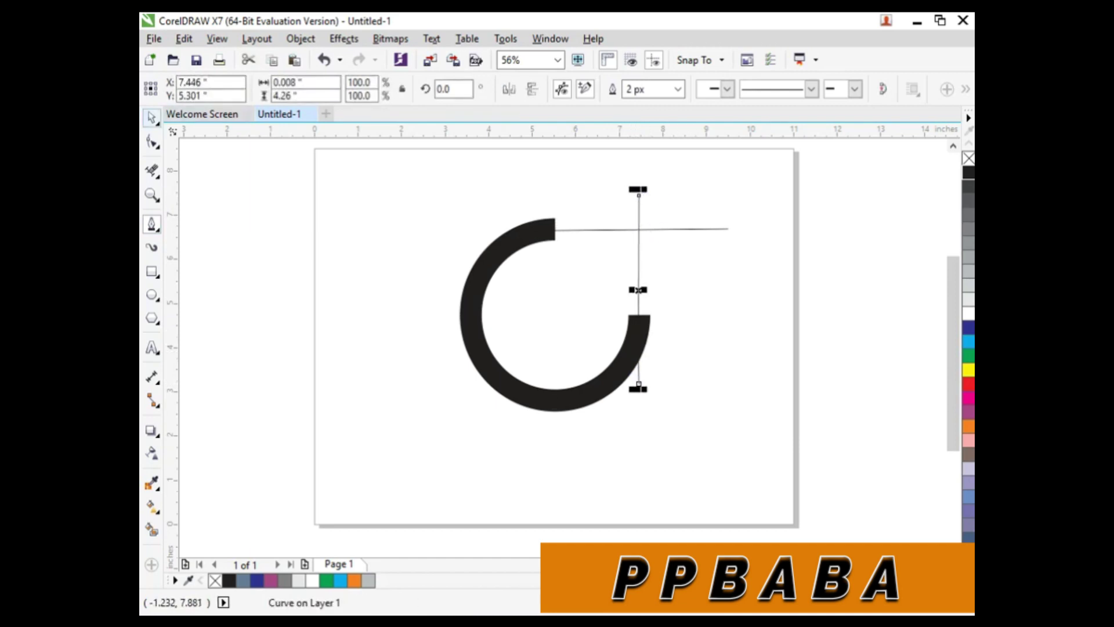
Select the horizontal and vertical lines together and set their outline width to 150 px
click(152, 117)
click(531, 246)
click(587, 229)
shift+click(639, 278)
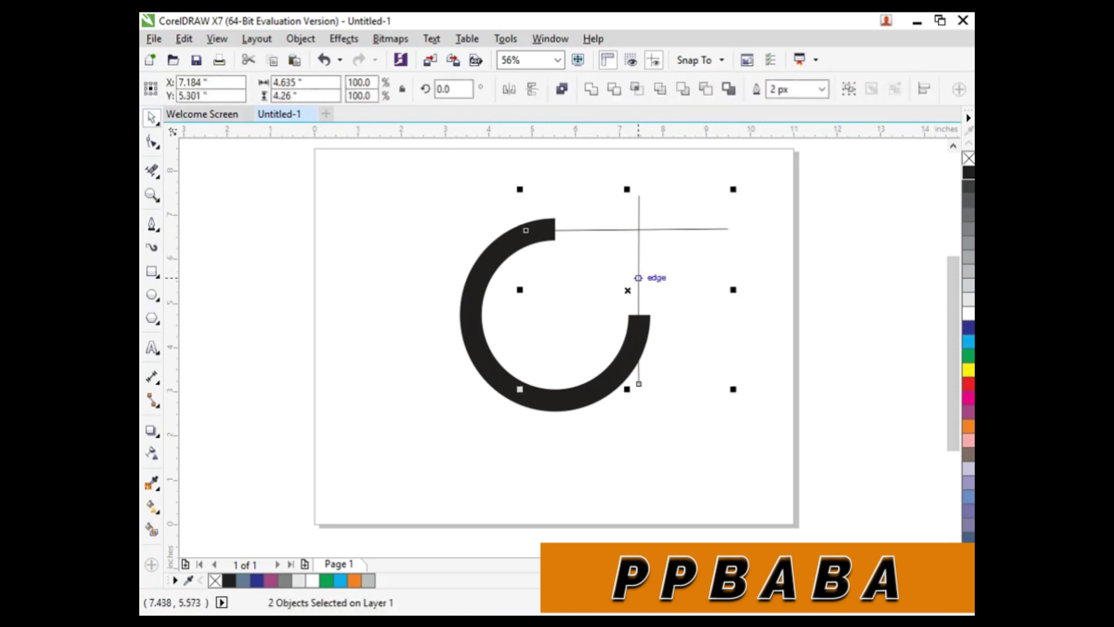
click(790, 89)
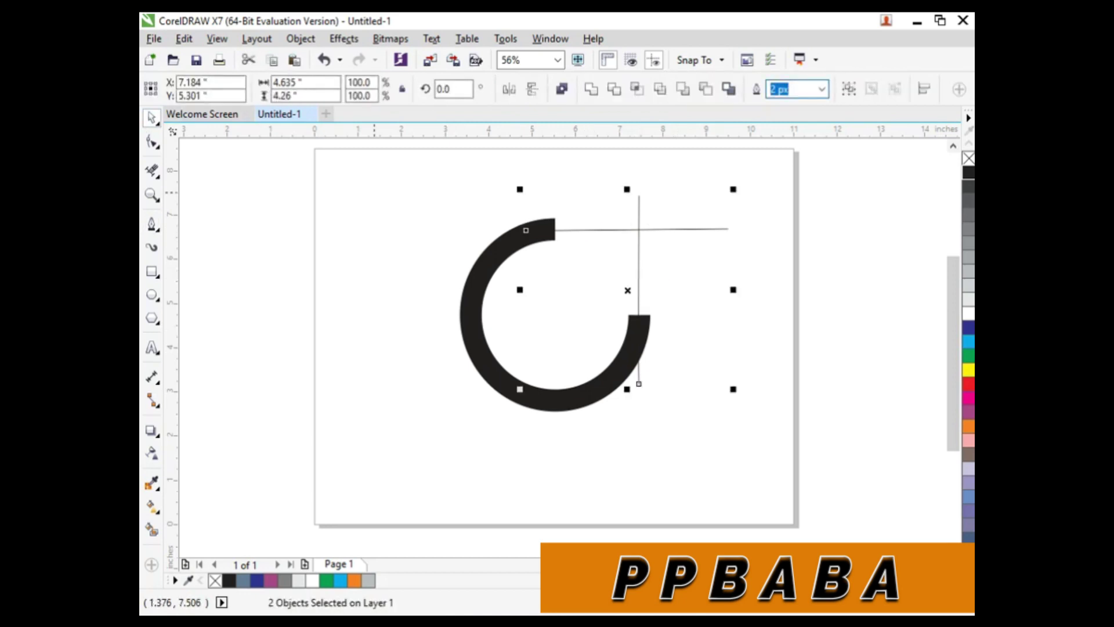
text(150)
key(Return)
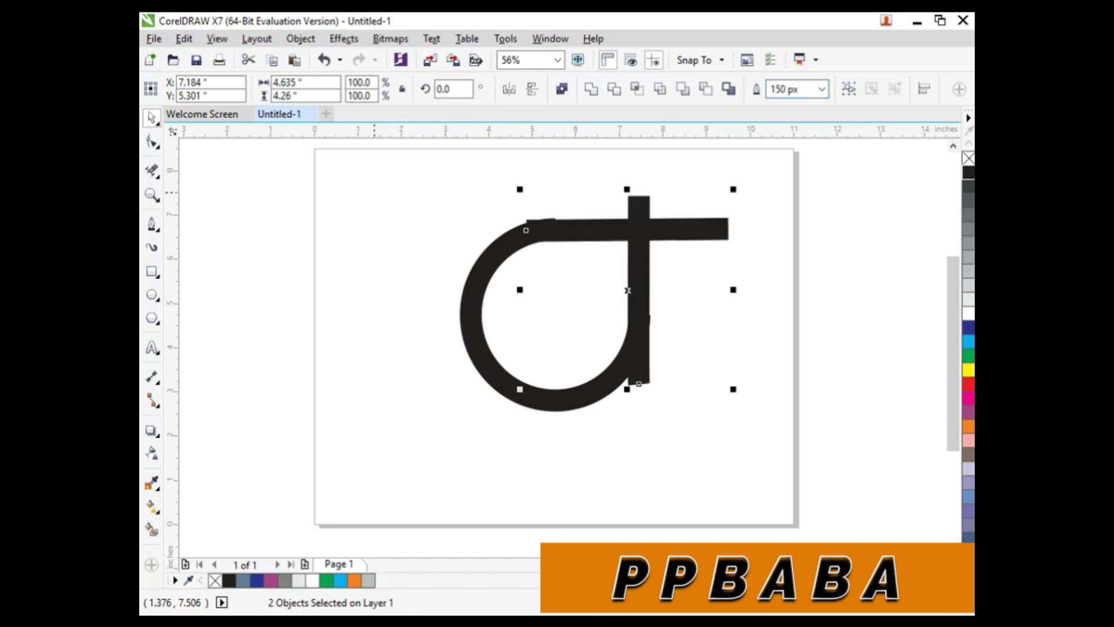
Shift the horizontal line to about X 7.615, Y 6.691 inches so its end blends smoothly into the arc's upper end
click(757, 260)
key(F2)
drag(432, 173, 765, 305)
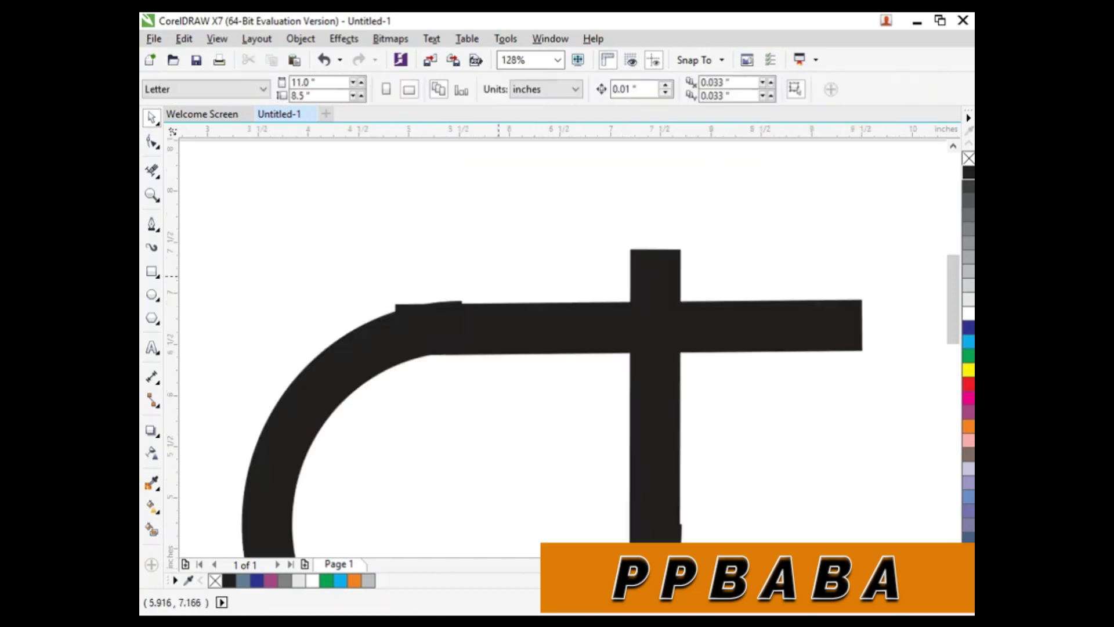
drag(465, 338, 508, 330)
drag(906, 315, 905, 324)
key(shift+F4)
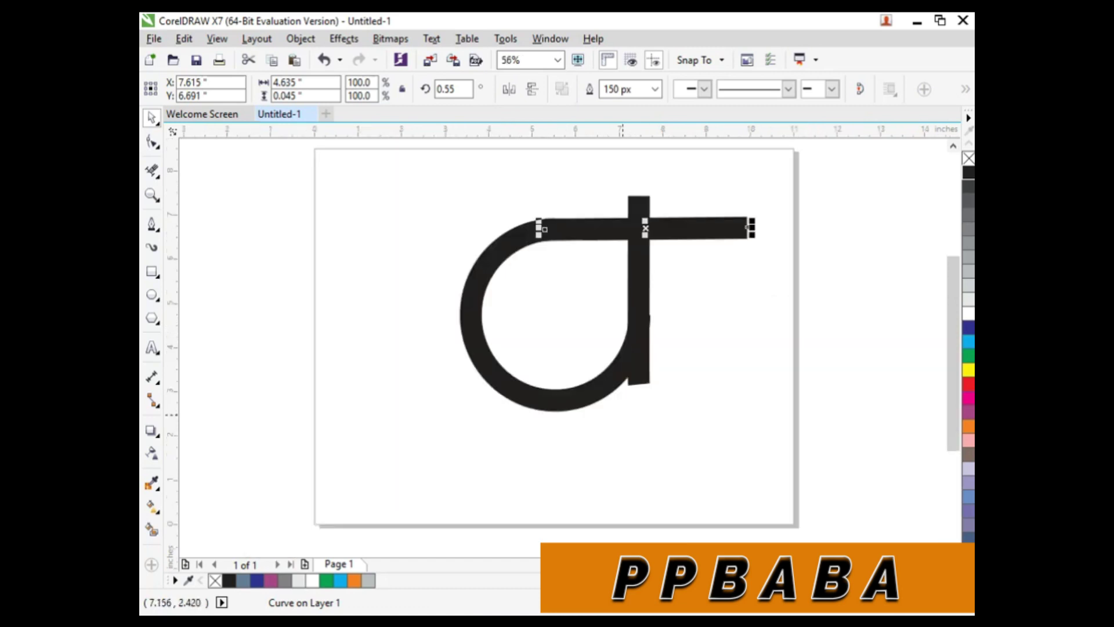
Move the vertical line to about X 7.466 inches so its outer edge lines up with the arc's right end
scroll(674, 340, up, 4)
click(531, 455)
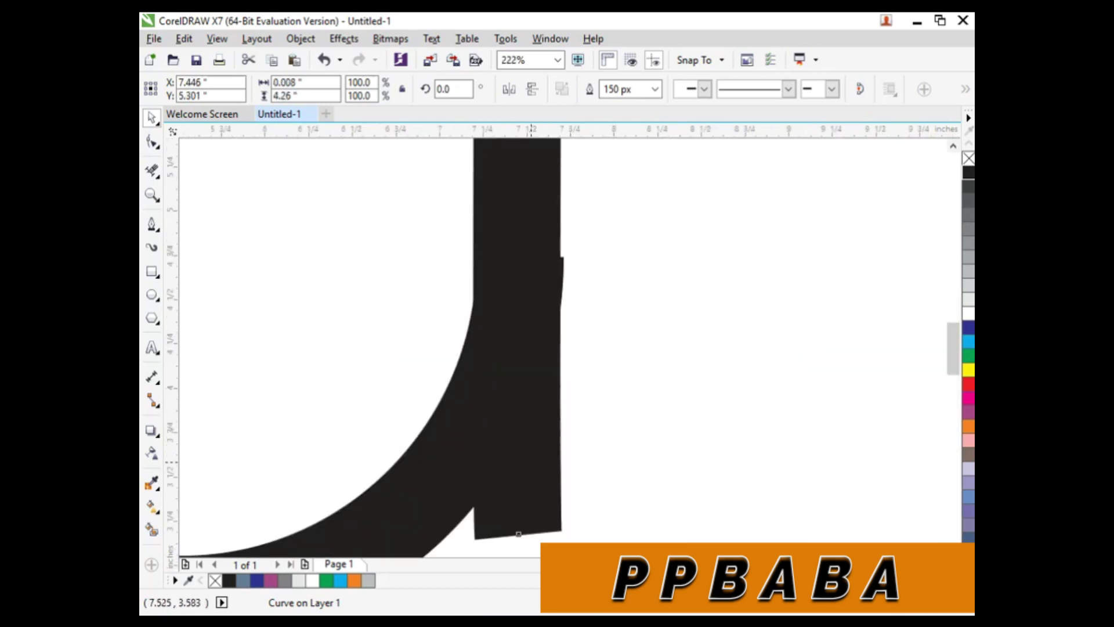
drag(518, 536, 522, 536)
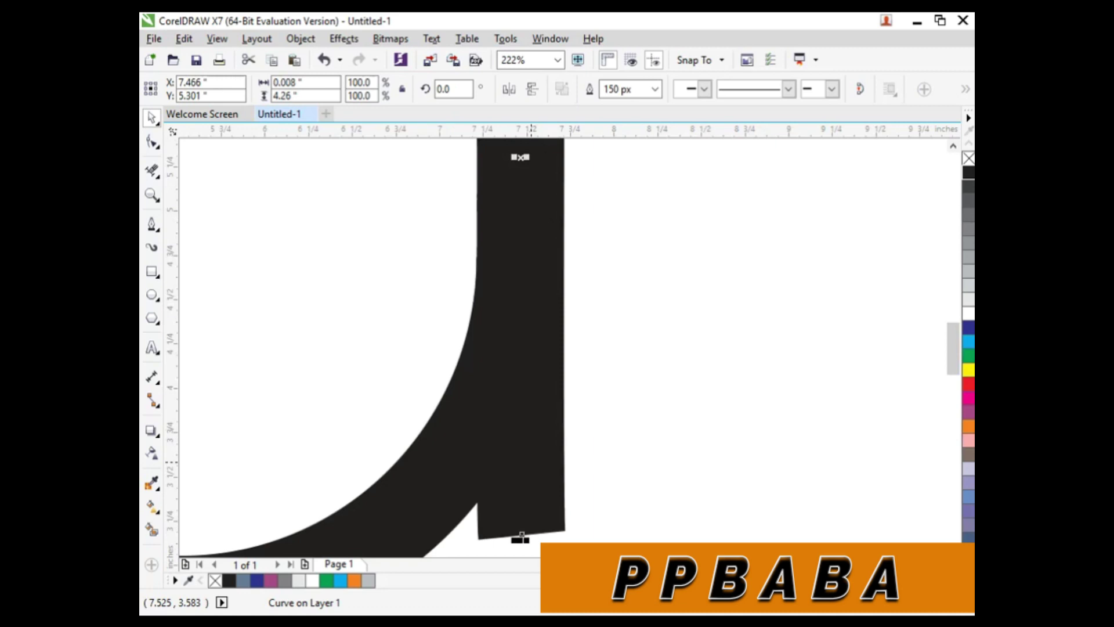
Shorten the vertical line from below to about 2.833 inches, ending at the arc's right end, and nudge it to X 7.456 inches
mouse_move(521, 538)
mouse_down()
mouse_move(518, 403)
mouse_move(577, 374)
mouse_move(577, 259)
mouse_up()
key(shift+F4)
scroll(640, 354, up, 5)
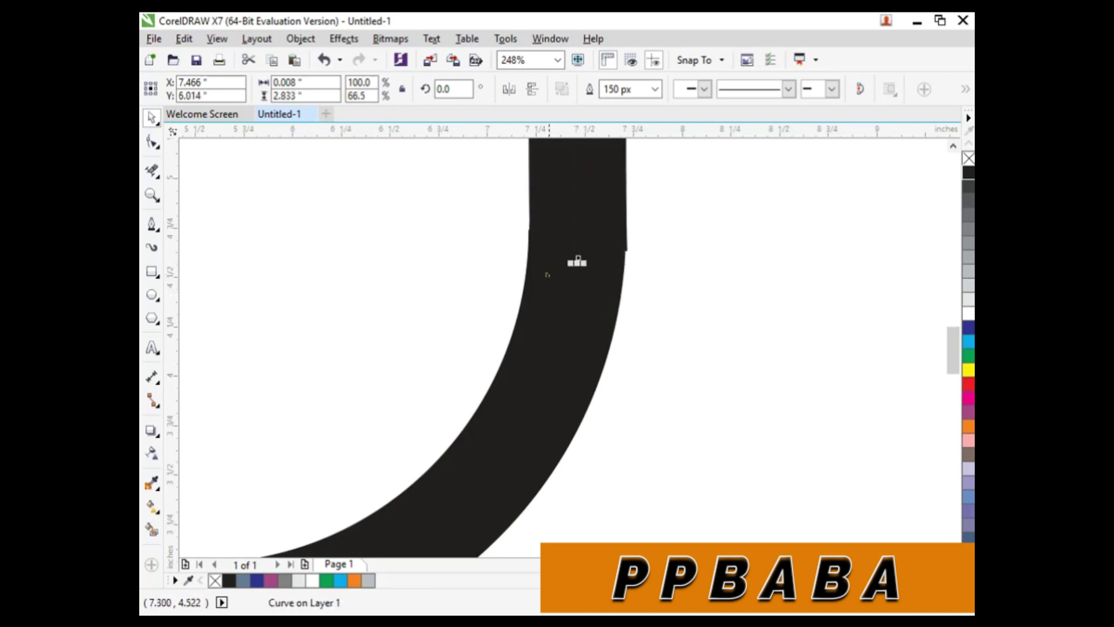
key(shift+F4)
key(Left)
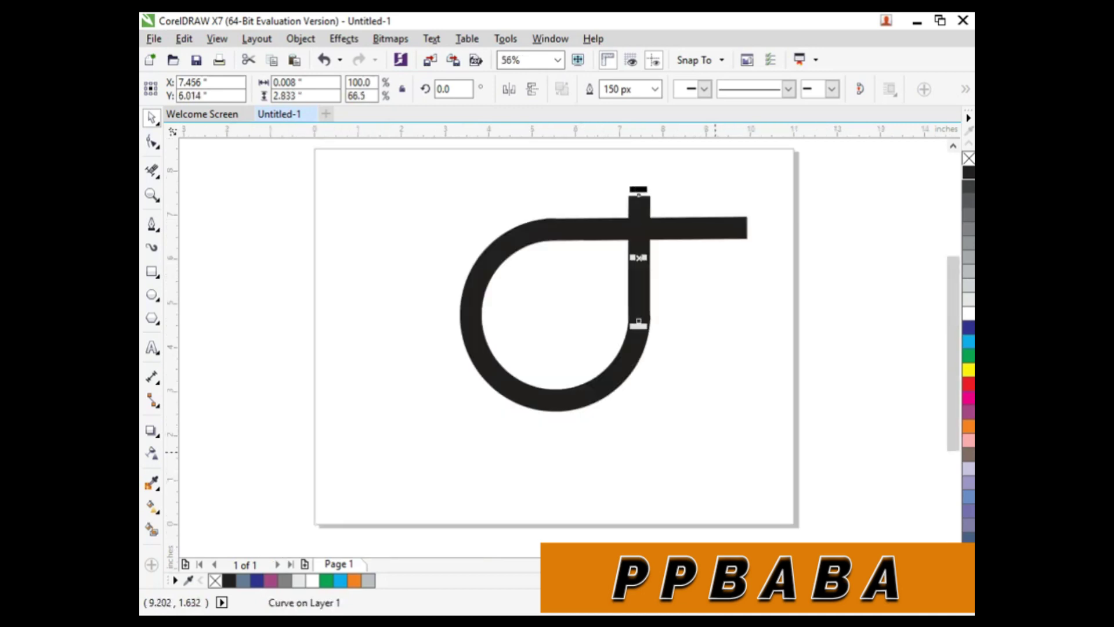
key(Escape)
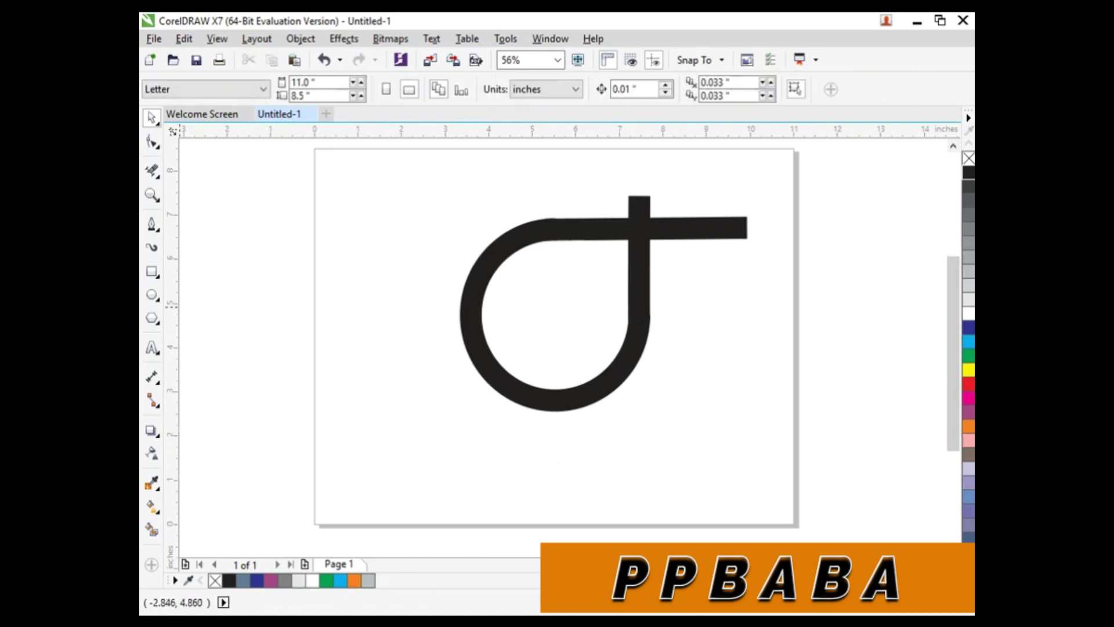
Remove the parts of the horizontal and vertical lines extending beyond their crossing with Virtual Segment Delete
click(151, 171)
drag(688, 206, 689, 248)
drag(625, 211, 661, 202)
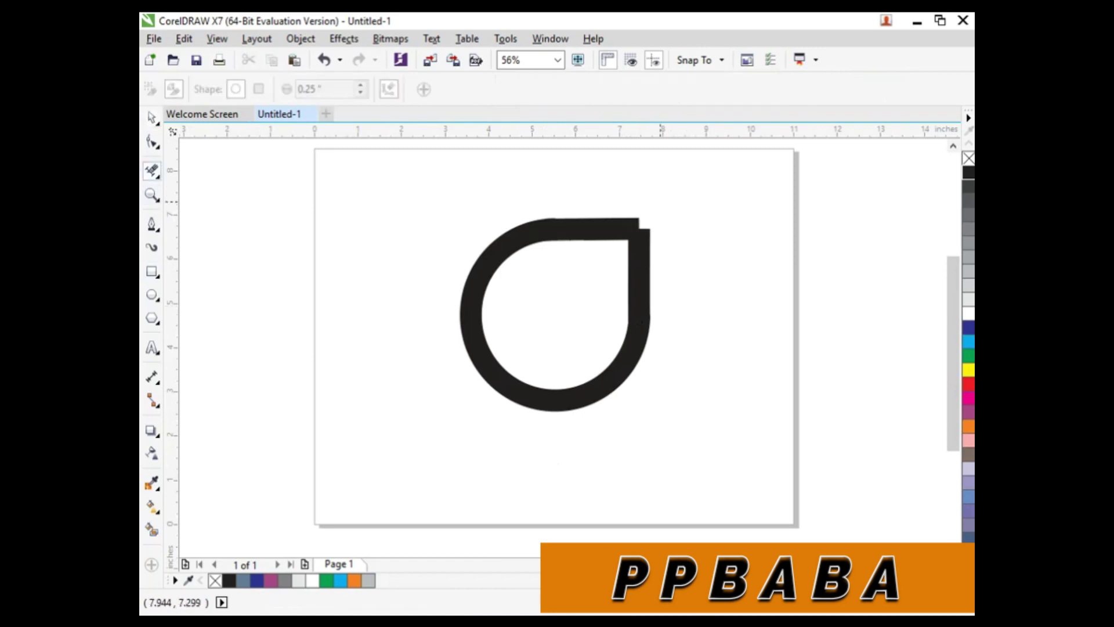
Select both straight lines with the Shape tool and marquee their end nodes at the open corner
click(152, 142)
click(641, 249)
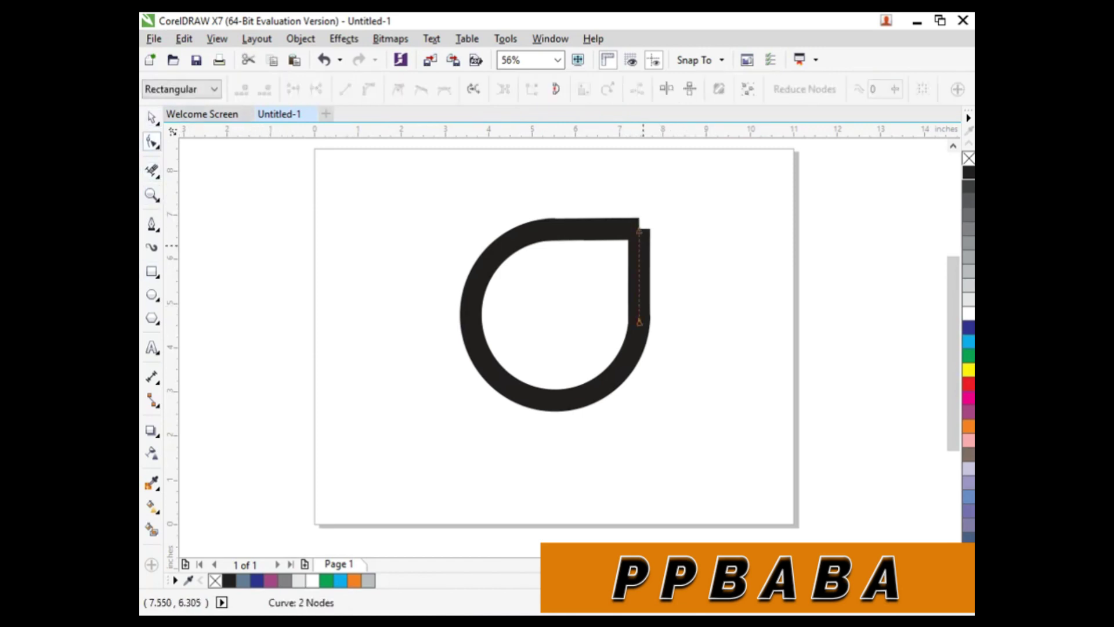
shift+click(627, 229)
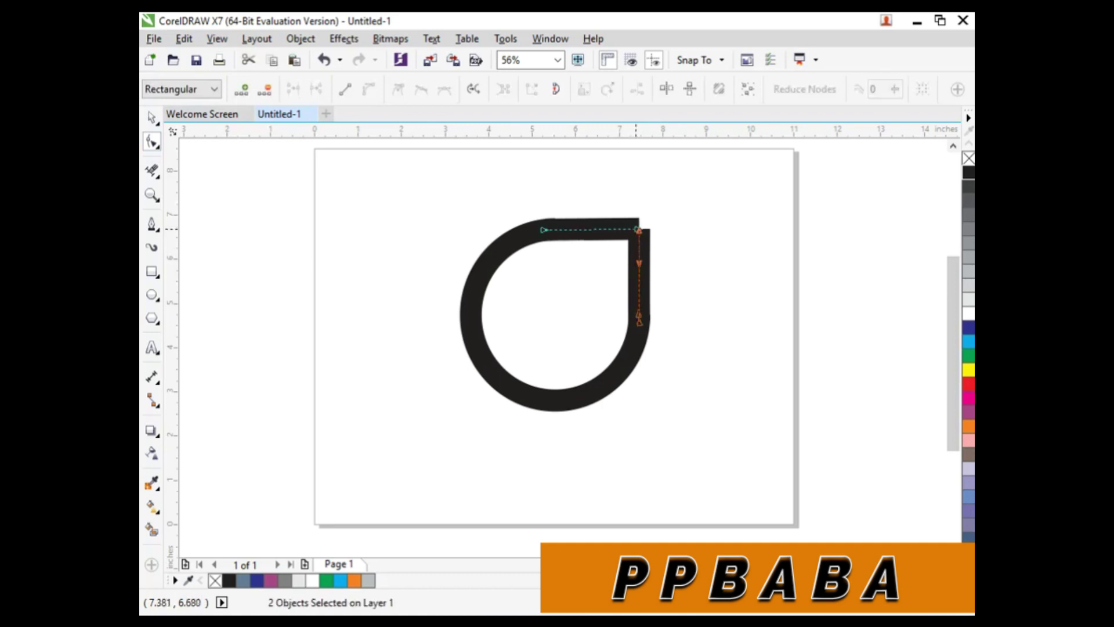
drag(606, 198, 666, 241)
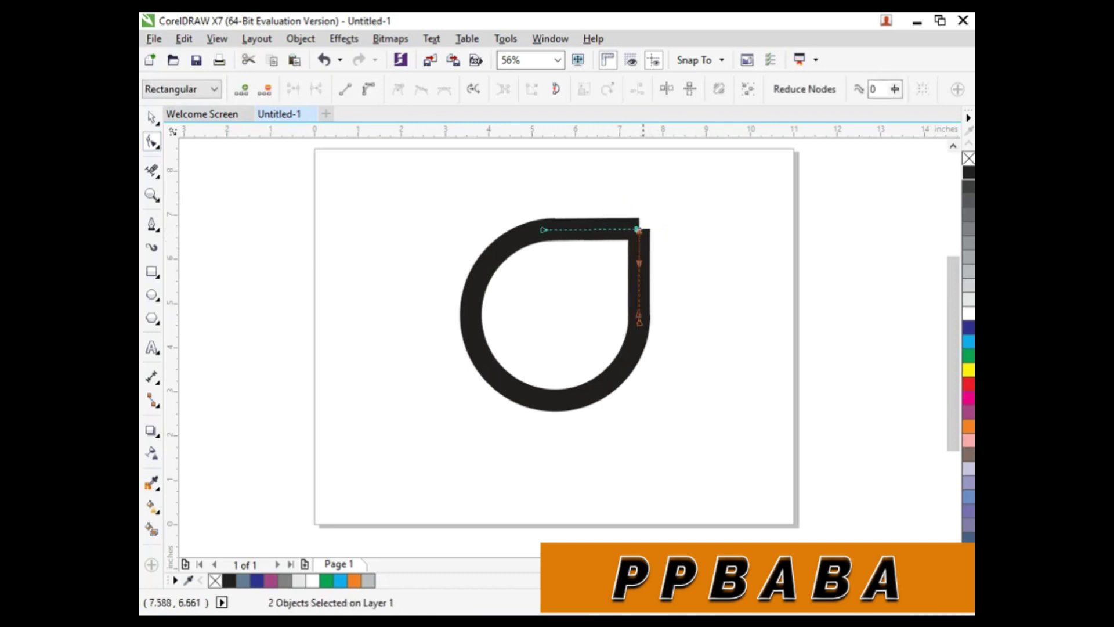
right_click(639, 230)
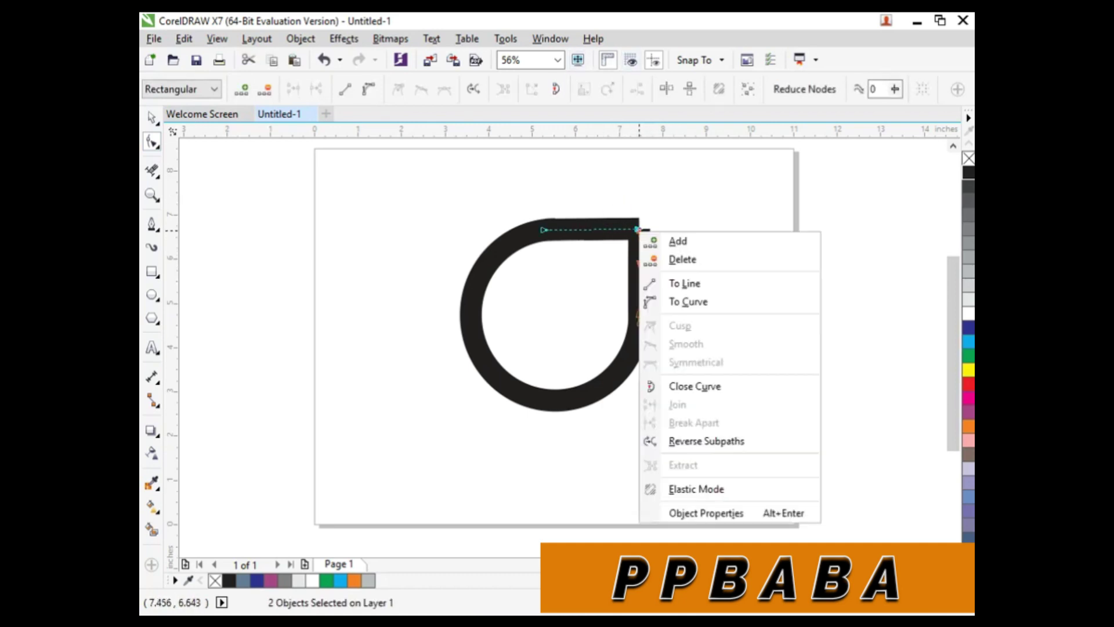
key(Escape)
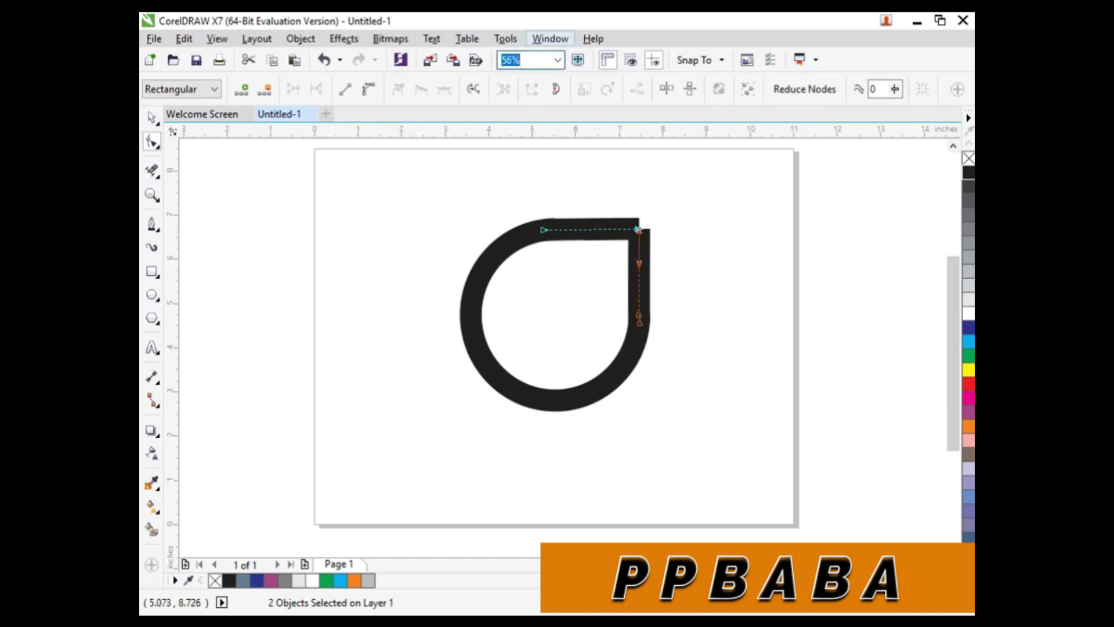
Join the two lines into a sharp corner with Join Curves, using Extend and a 0.1 inch gap tolerance, and close the docker
click(550, 38)
mouse_move(608, 257)
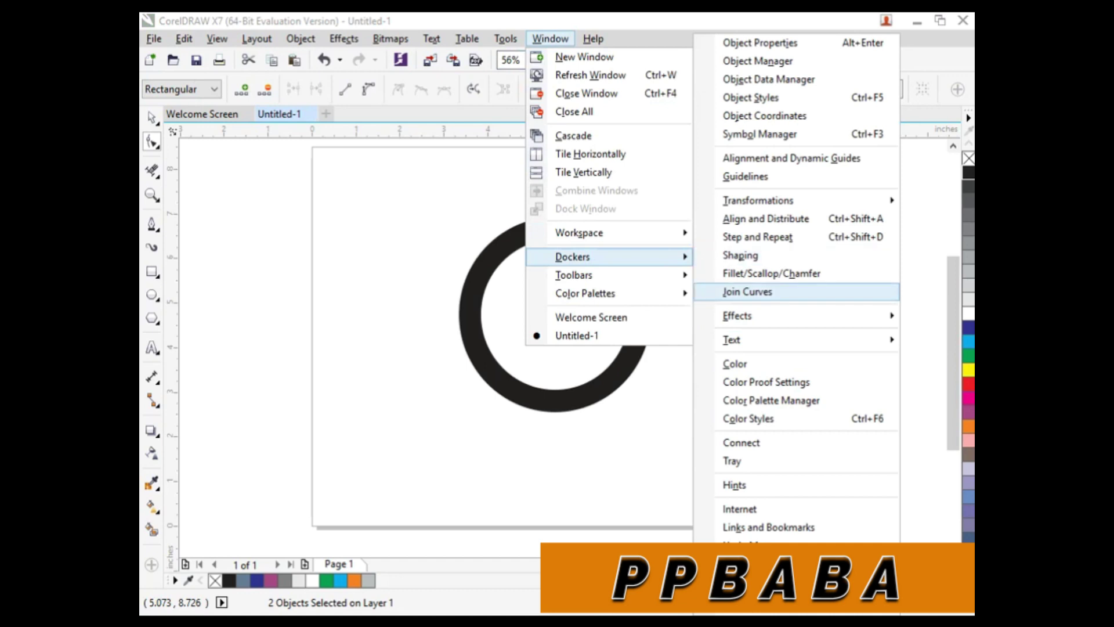
click(748, 291)
click(841, 206)
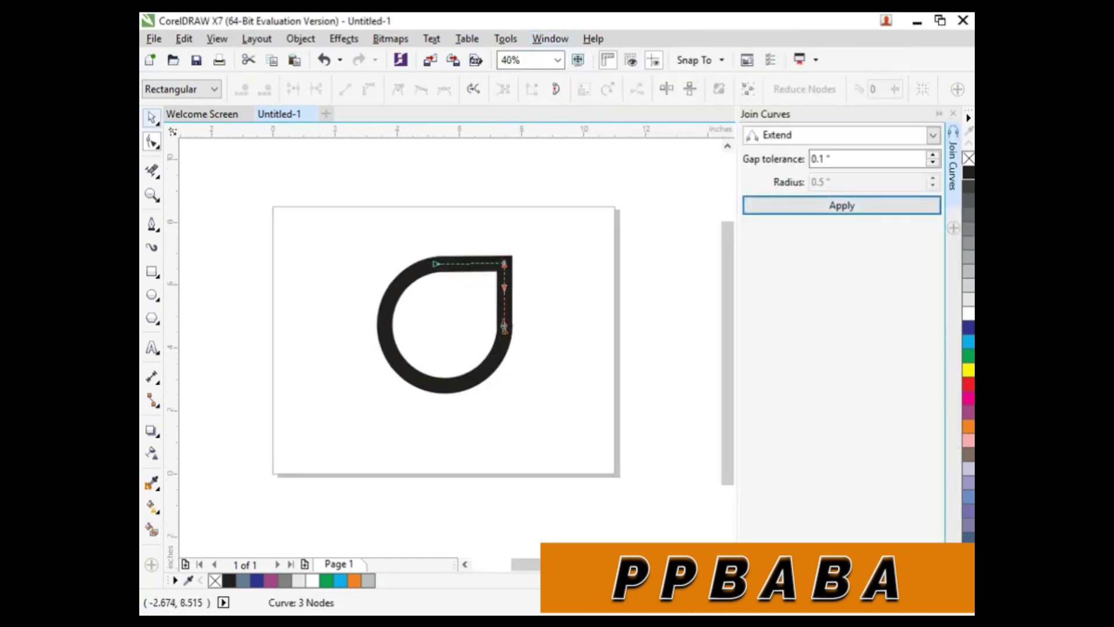
click(151, 118)
click(242, 314)
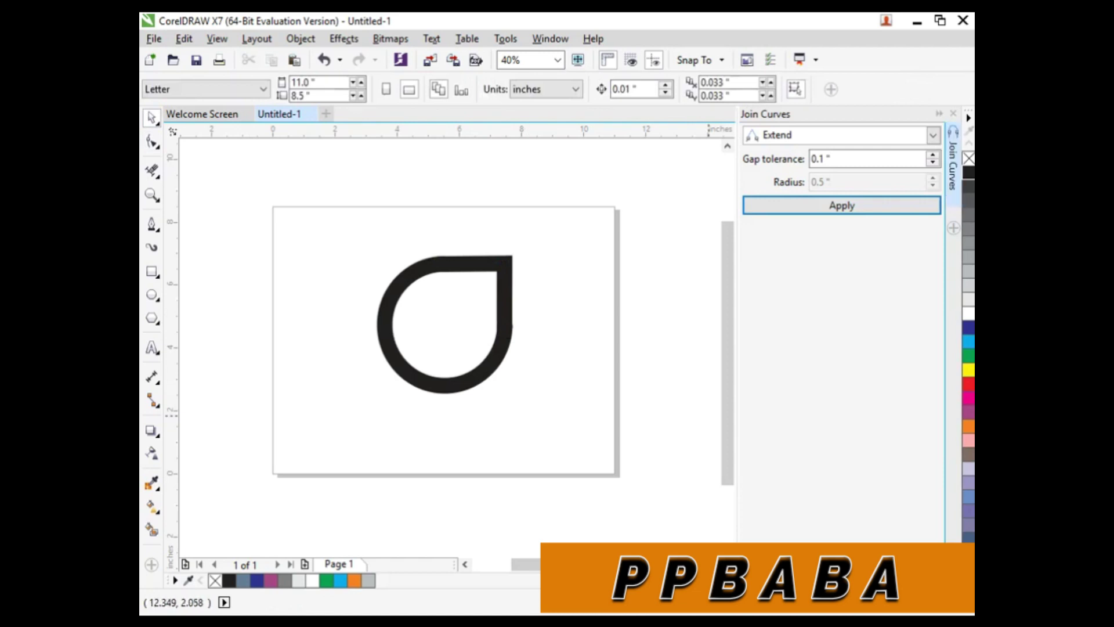
click(953, 114)
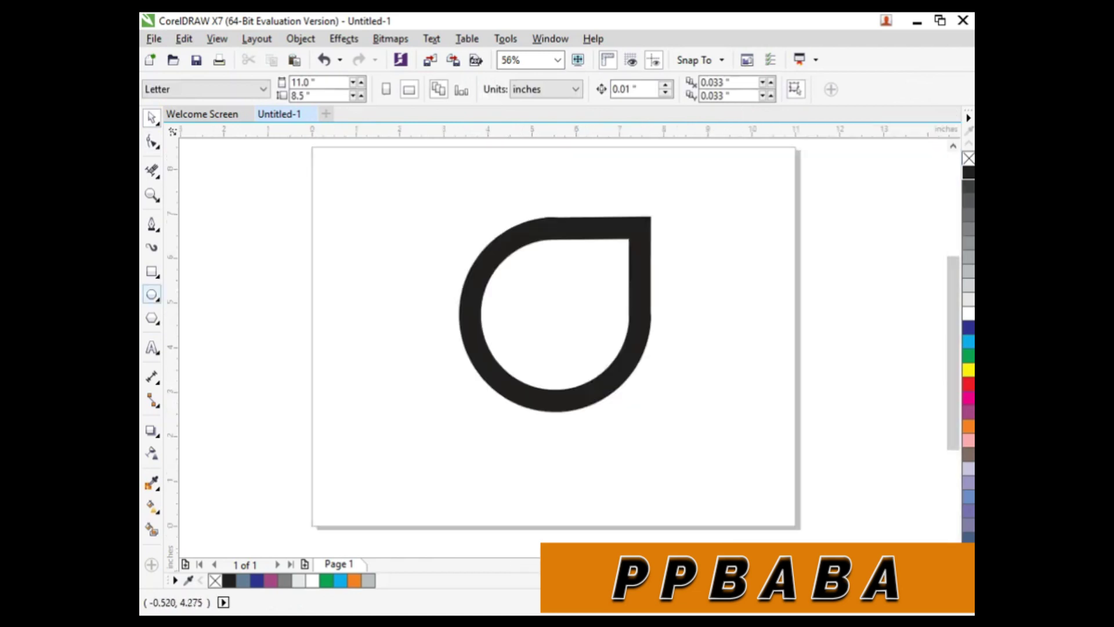
Draw a circle about 2.474 inches in diameter inside the drop shape and centre it at about X 5.609, Y 4.714 inches
click(151, 295)
drag(505, 268, 611, 339)
key(space)
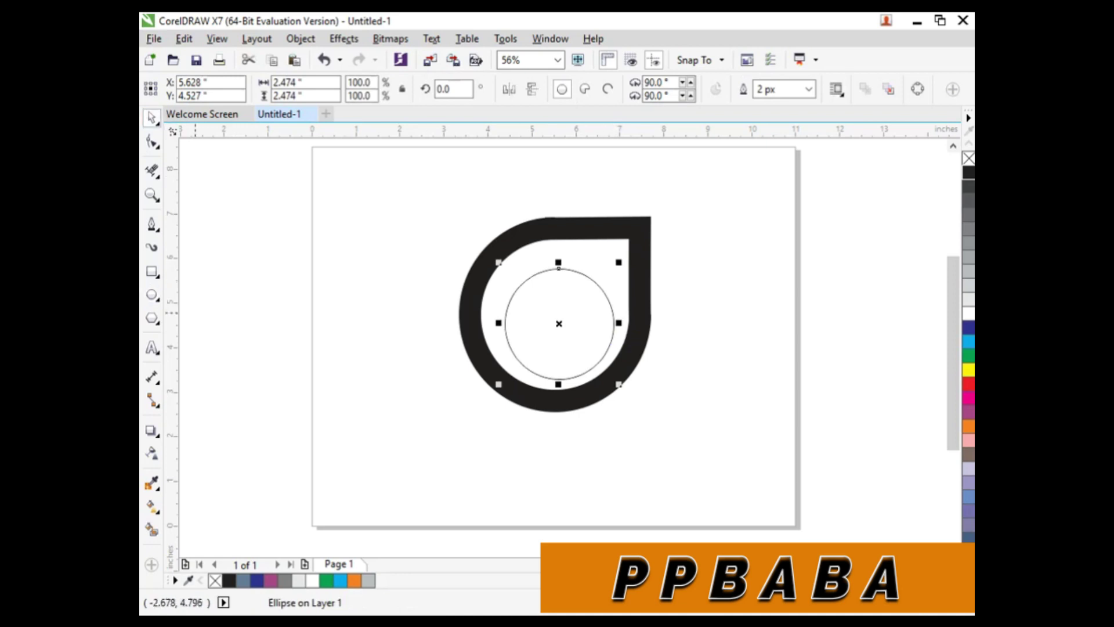
key(Escape)
drag(581, 273, 579, 265)
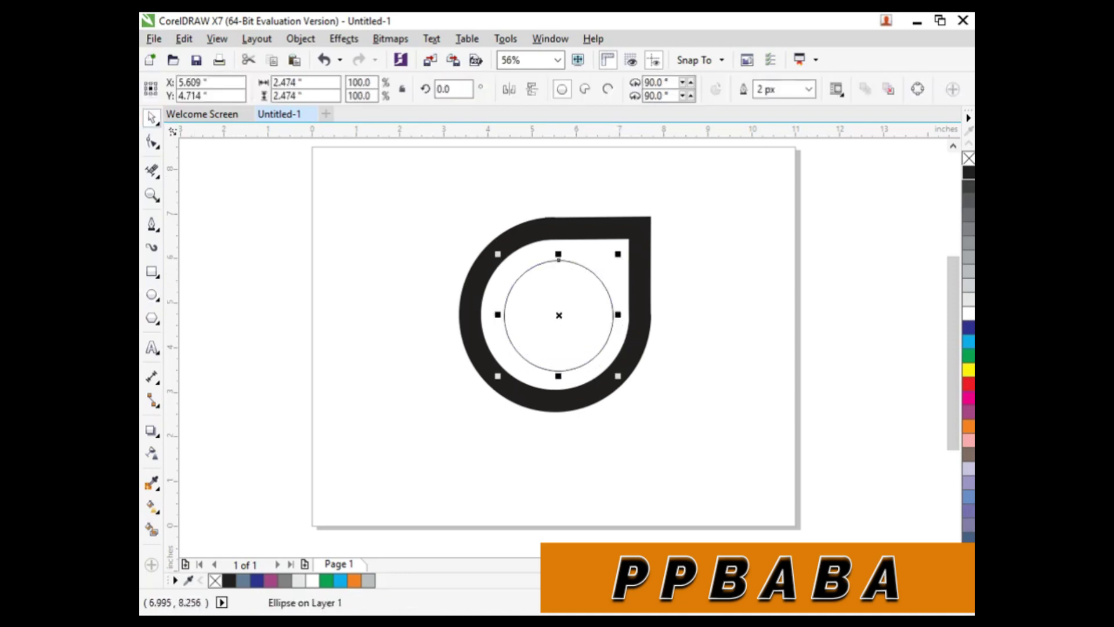
Set the inner circle's outline width to 100 px
click(809, 90)
text(100)
key(Return)
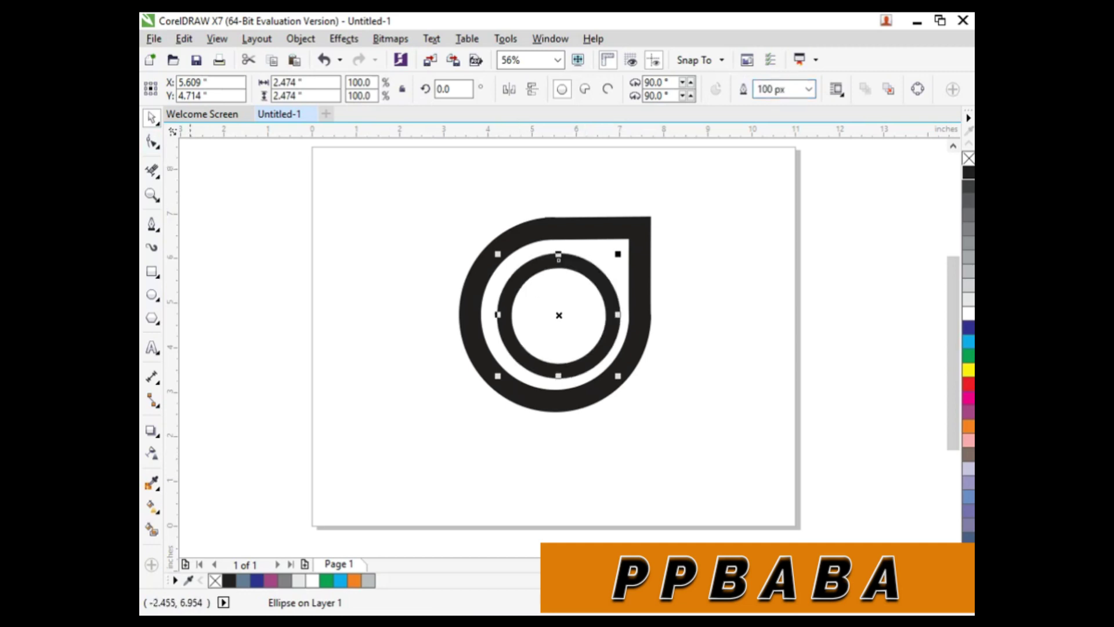
Convert the inner circle to curves and select its top node with the Shape tool
click(301, 39)
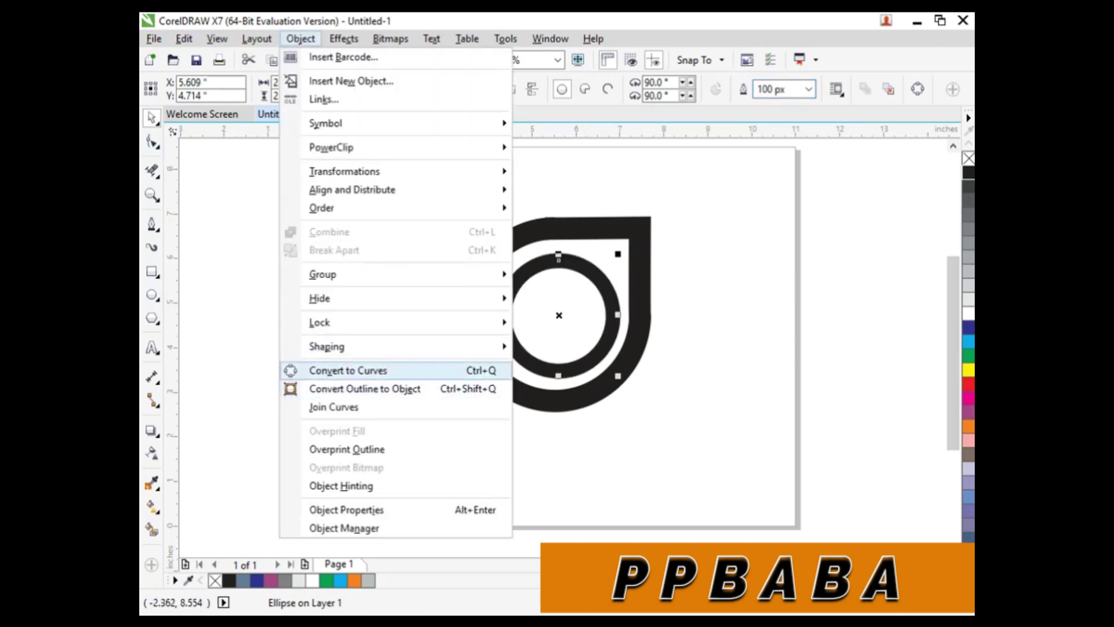
click(348, 370)
key(F10)
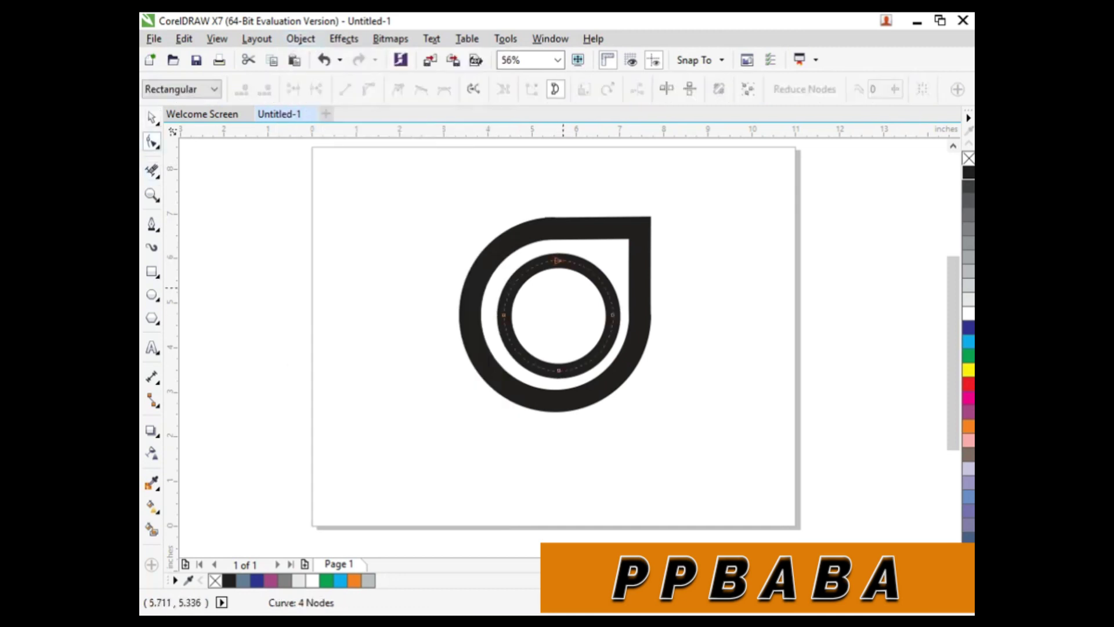
mouse_move(559, 262)
mouse_down()
mouse_move(569, 264)
mouse_move(560, 260)
mouse_up()
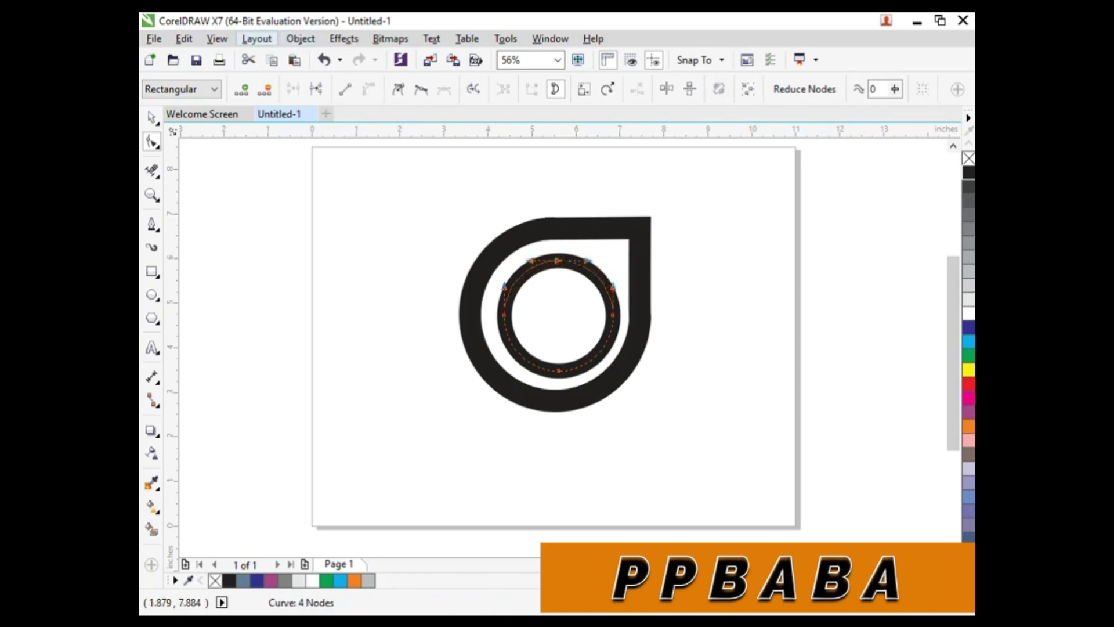
Convert the inner circle's outline to an object and delete the nodes at the ring's bottom
click(300, 38)
click(349, 389)
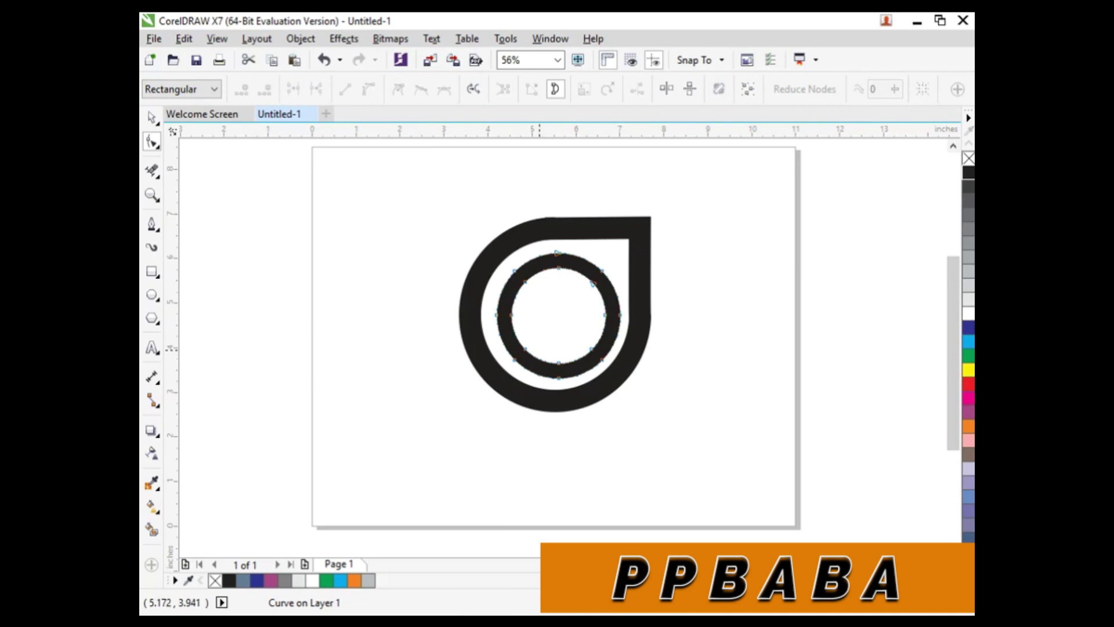
drag(548, 351, 568, 385)
key(Delete)
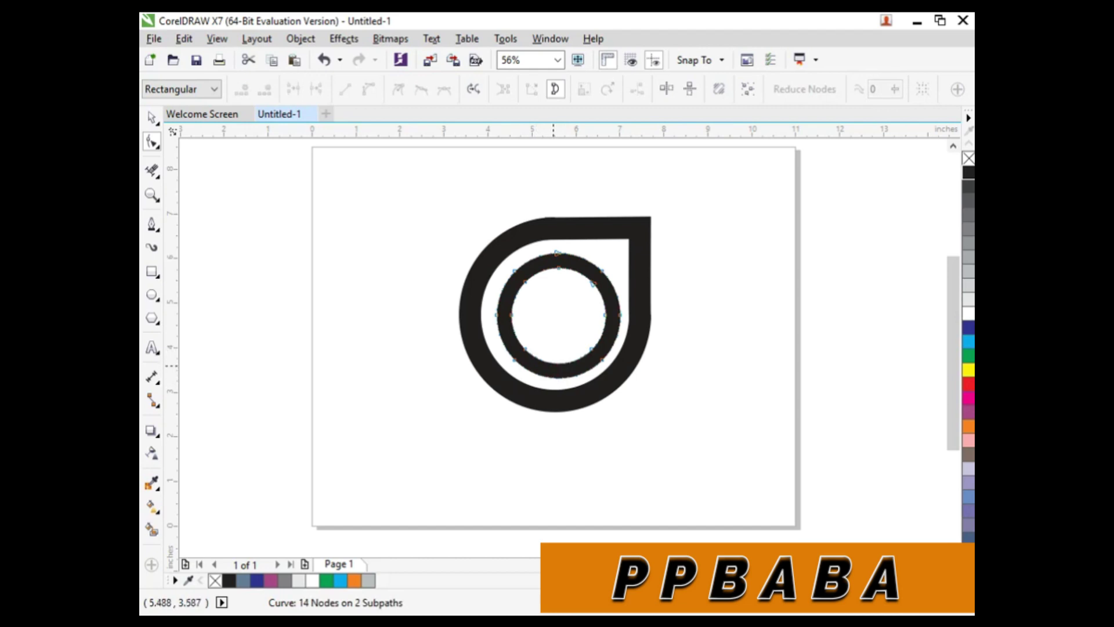
Draw a closed four-sided shape about 1.793 by 0.828 inches over the bottom of the inner ring with the Pen tool
click(152, 224)
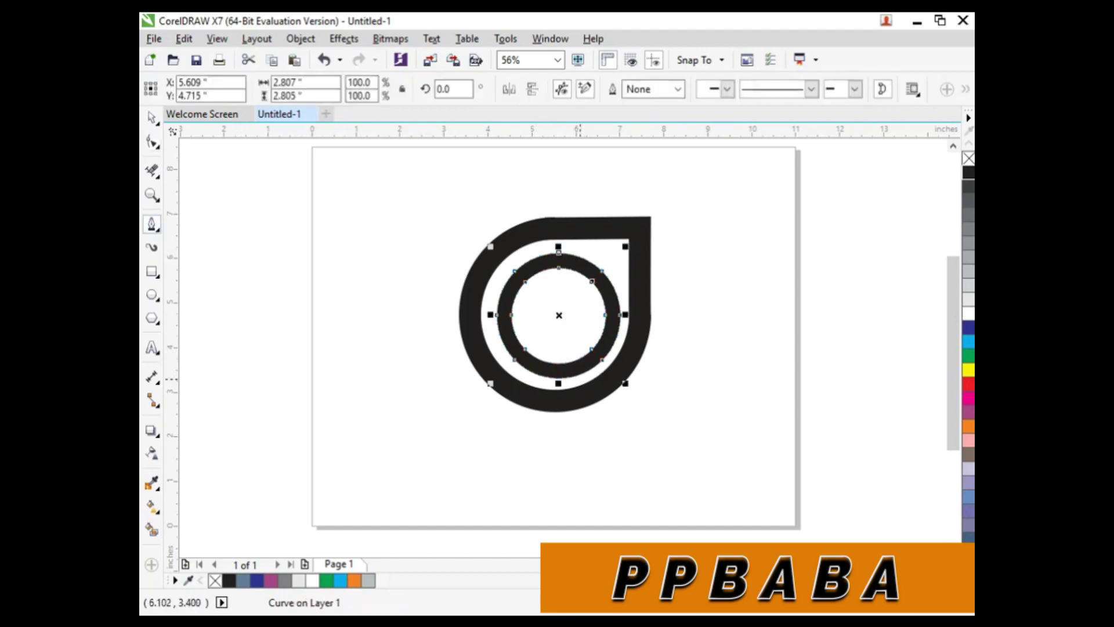
scroll(546, 361, up, 3)
click(515, 312)
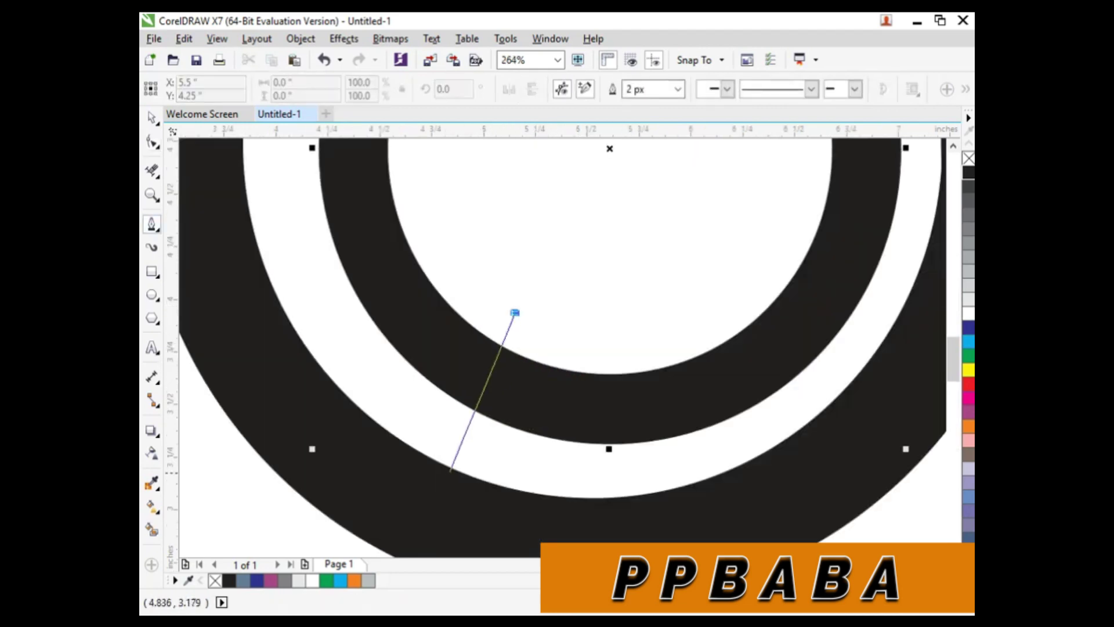
click(474, 459)
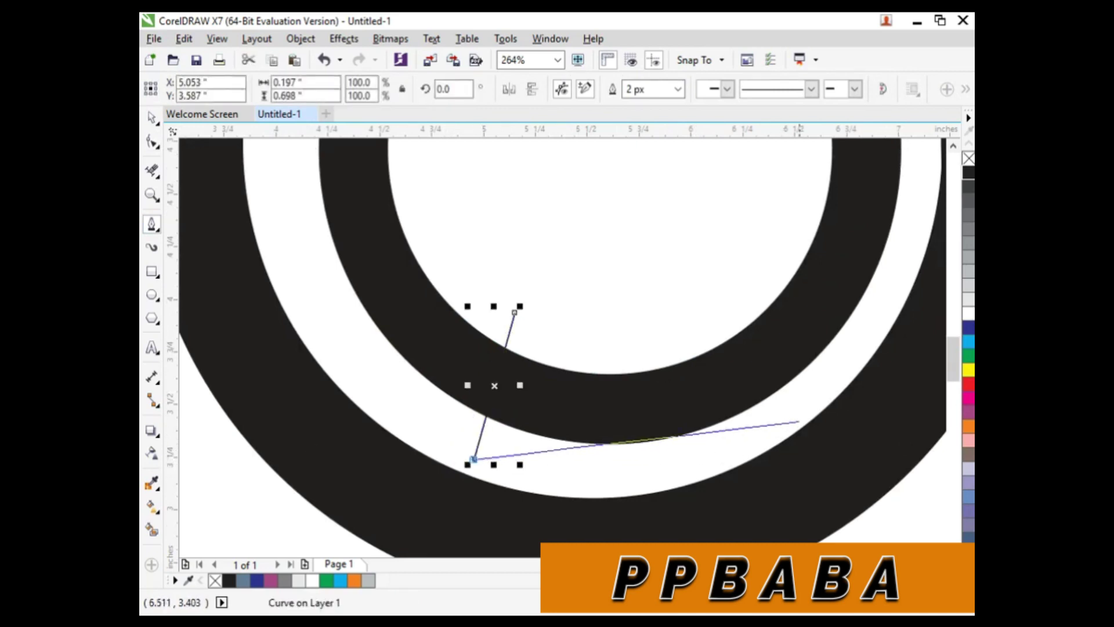
click(846, 374)
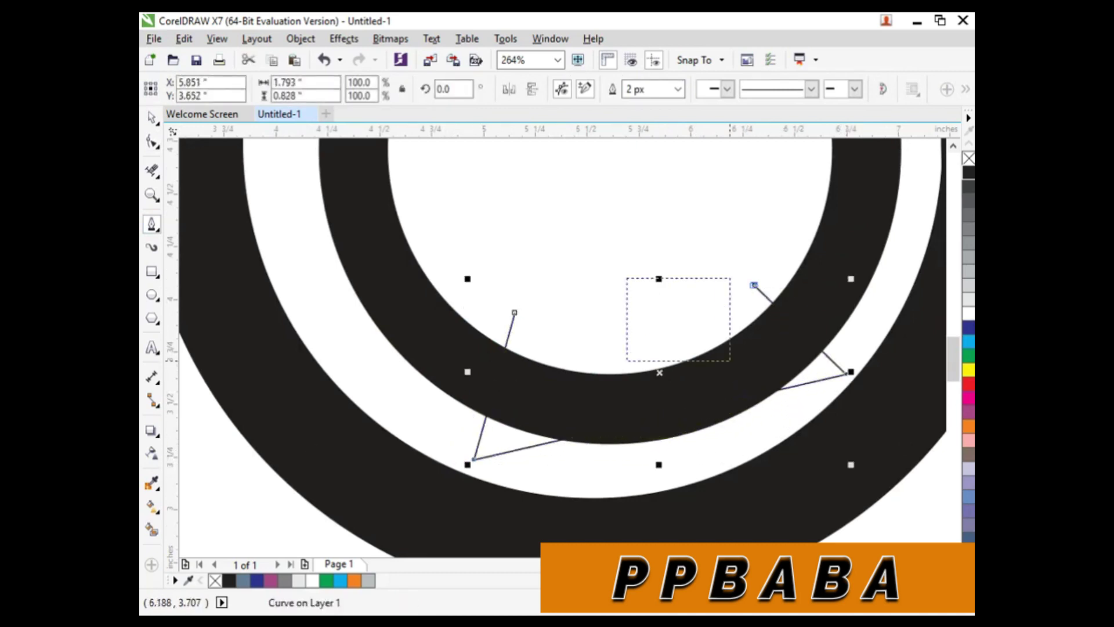
scroll(545, 360, down, 4)
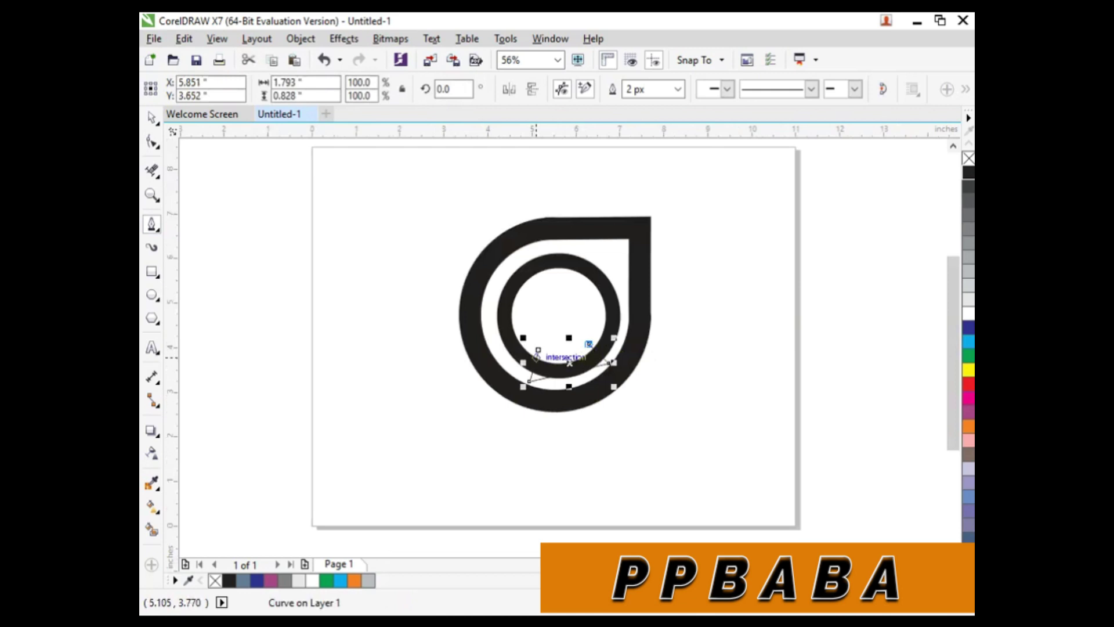
click(539, 350)
Nudge the four-sided shape to about X 5.741, Y 3.582 inches over the bottom of the inner ring
key(Left)
key(Left)
key(Left)
key(Left)
key(Left)
key(Left)
key(Left)
key(Left)
key(Left)
key(Left)
key(Left)
key(Left)
key(Left)
key(Left)
key(Left)
key(Left)
key(Left)
key(Left)
key(Left)
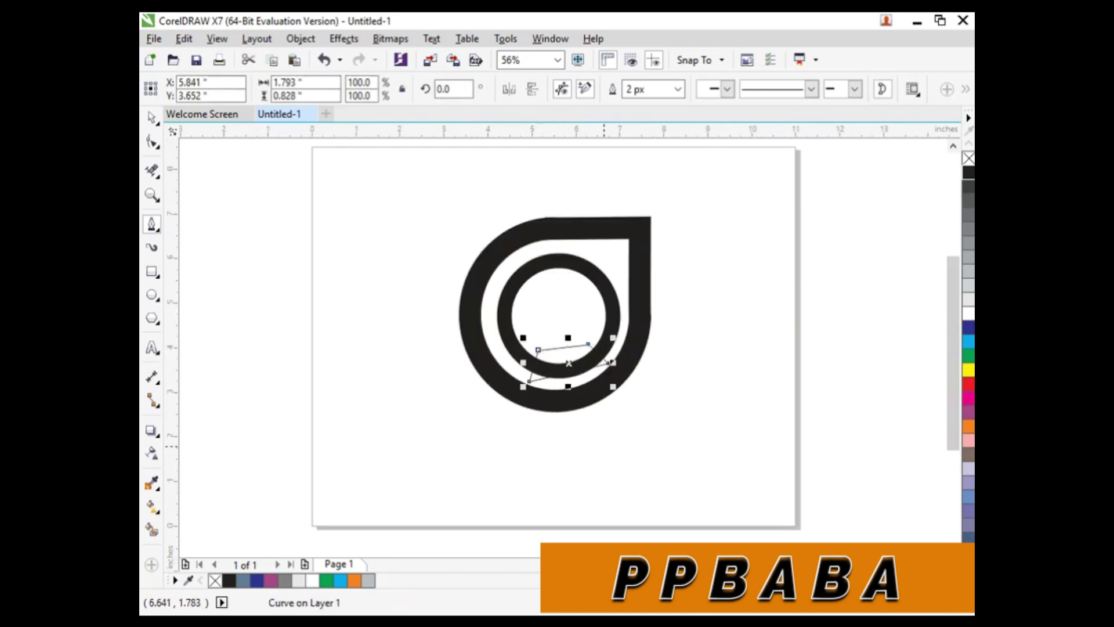
key(Down)
key(Down)
key(Down)
key(Right)
key(Right)
key(Right)
key(Right)
key(Right)
key(Right)
key(Right)
key(Right)
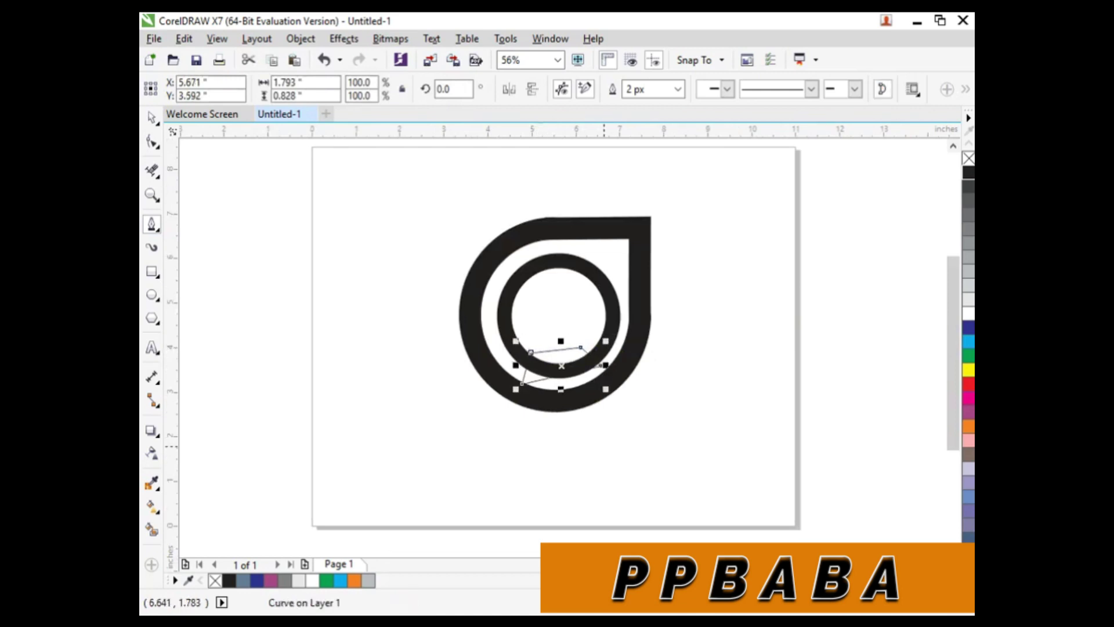
key(Up)
key(Up)
key(Up)
key(Up)
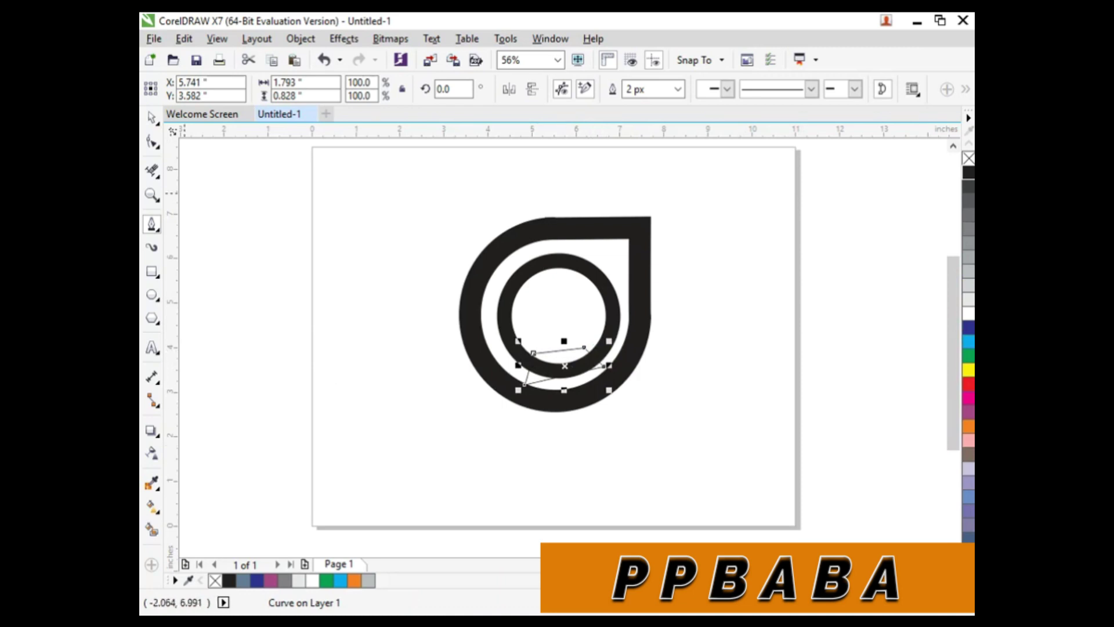
Rotate the four-sided shape to about 353.714° so its upper edge is level and move it to about X 5.755, Y 3.498 inches
key(space)
click(609, 376)
drag(610, 392, 612, 399)
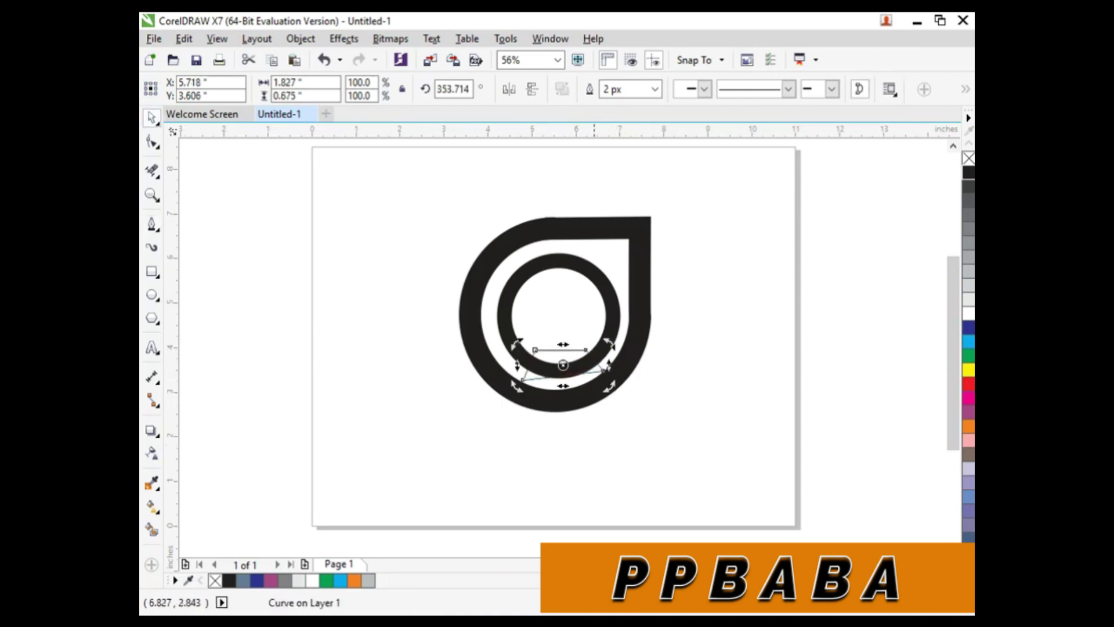
click(613, 399)
click(593, 380)
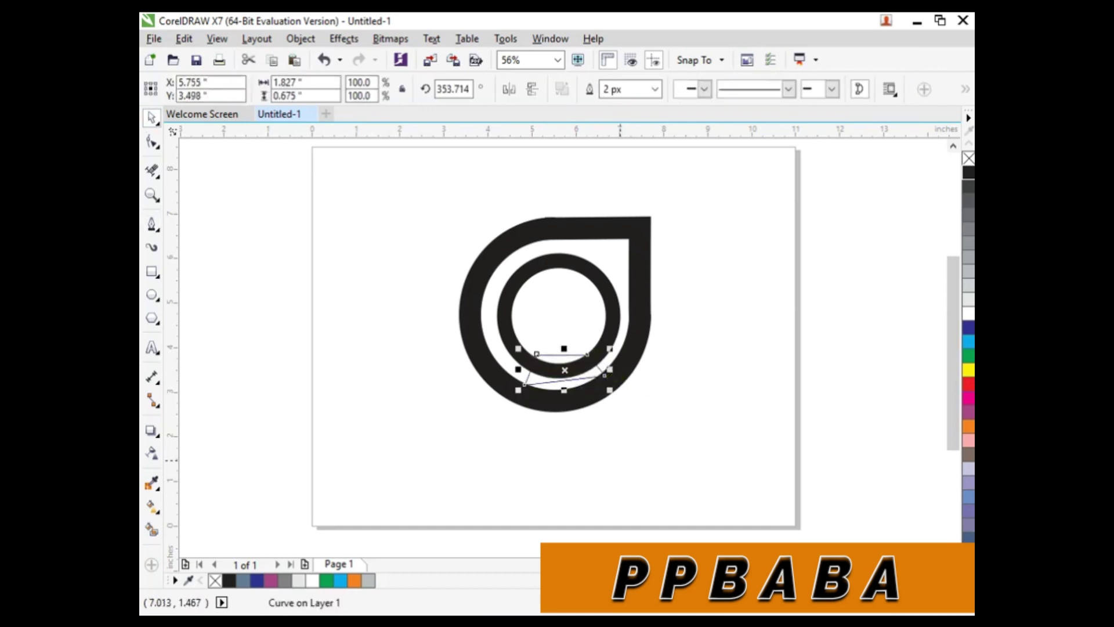
Nudge the four-sided shape to about X 5.785, Y 3.528 inches over the bottom of the inner ring
key(Right)
key(Right)
key(Right)
key(Right)
key(Right)
key(Right)
key(Right)
key(Right)
key(Up)
key(Up)
key(Up)
key(Up)
key(Up)
key(Up)
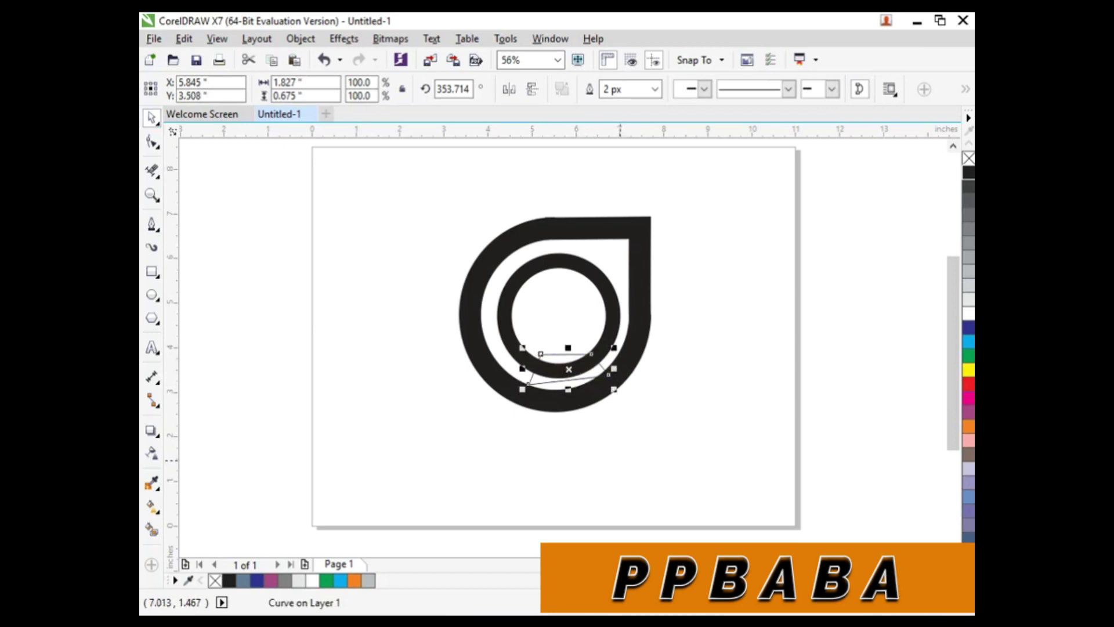
key(Right)
key(Right)
key(Right)
key(Right)
key(Down)
key(Down)
key(Down)
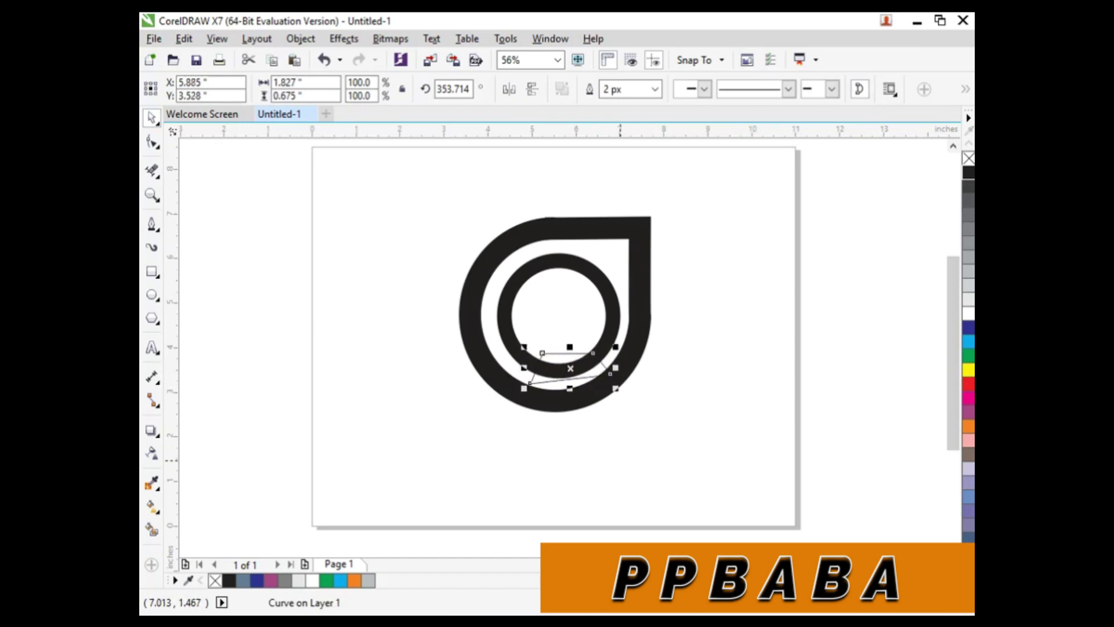
key(Left)
key(Left)
key(Left)
key(Left)
key(Left)
key(Left)
key(Left)
key(Left)
key(Left)
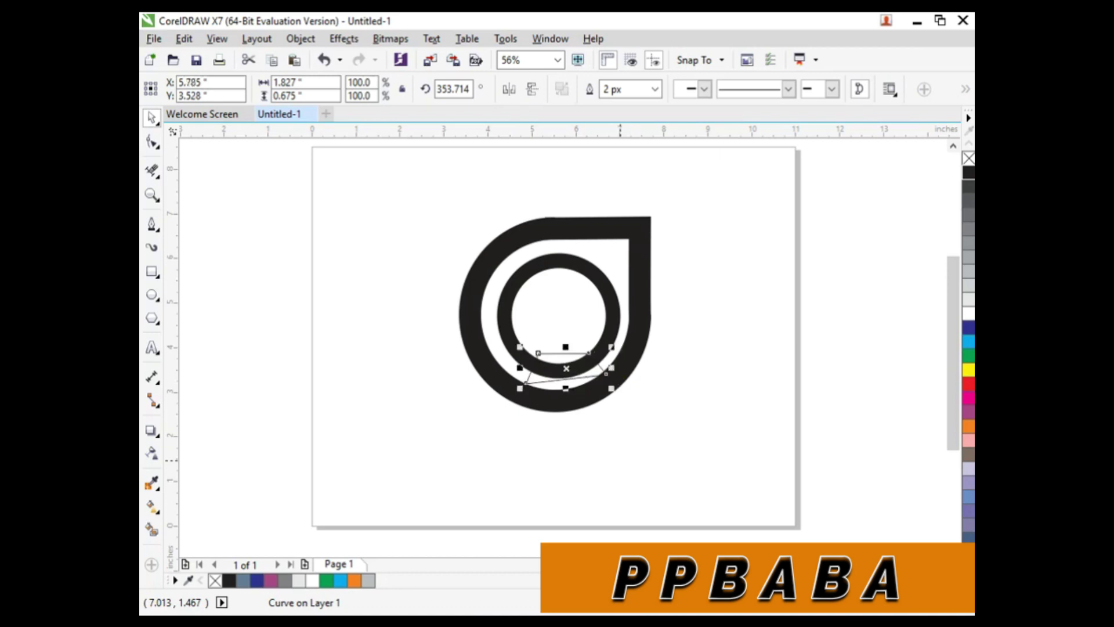
key(Escape)
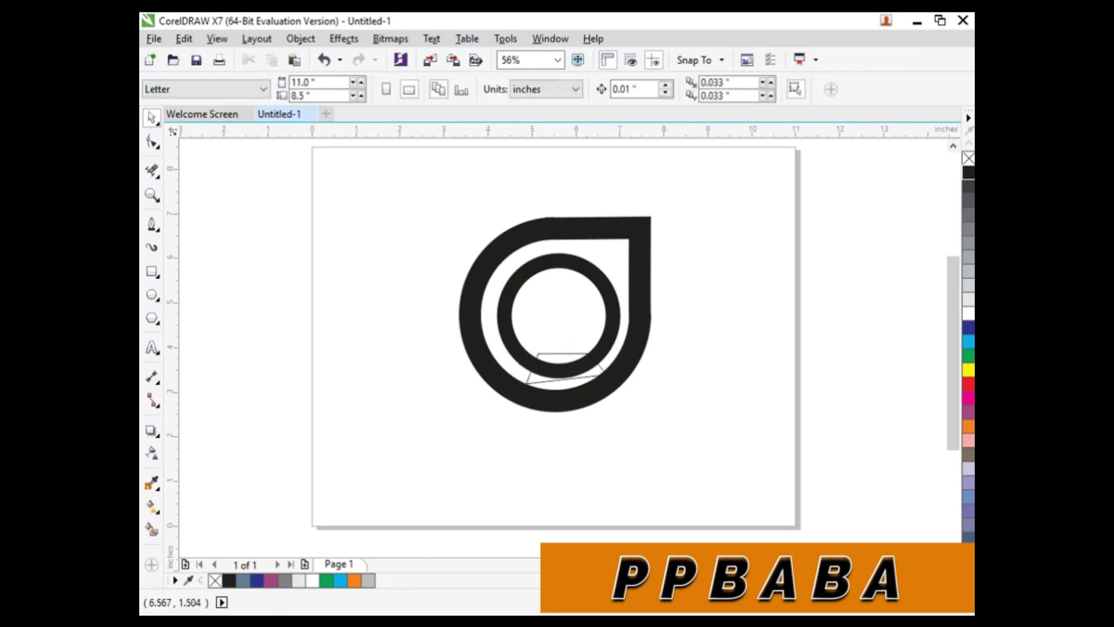
click(151, 171)
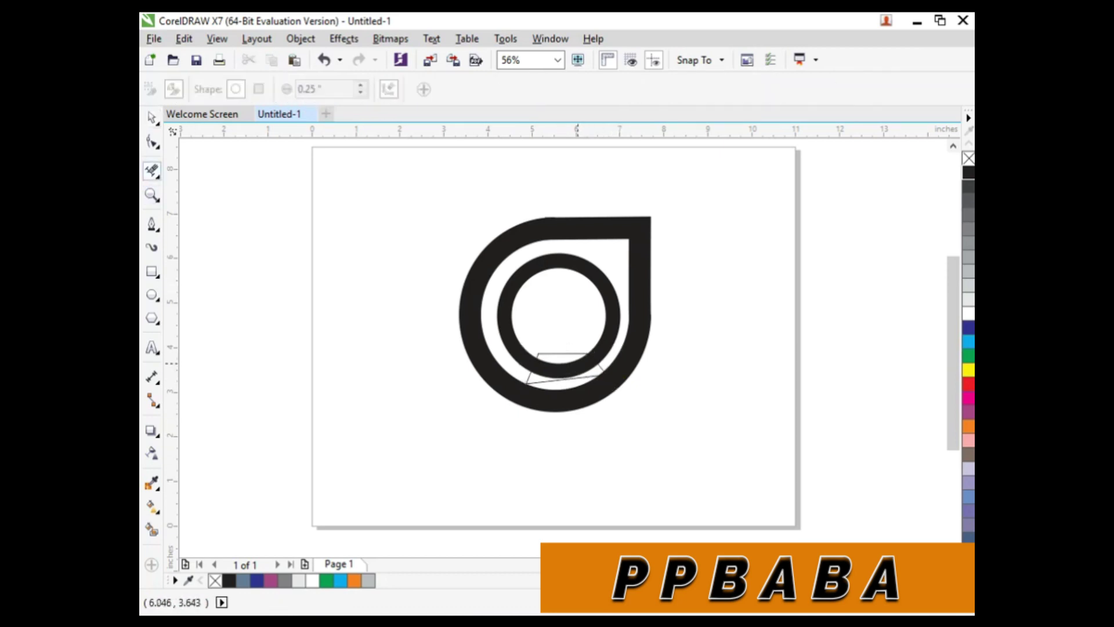
click(563, 364)
key(ctrl+z)
Give the inner ring a black hairline outline and remove its fill
click(152, 117)
key(F2)
drag(436, 304, 673, 405)
click(466, 365)
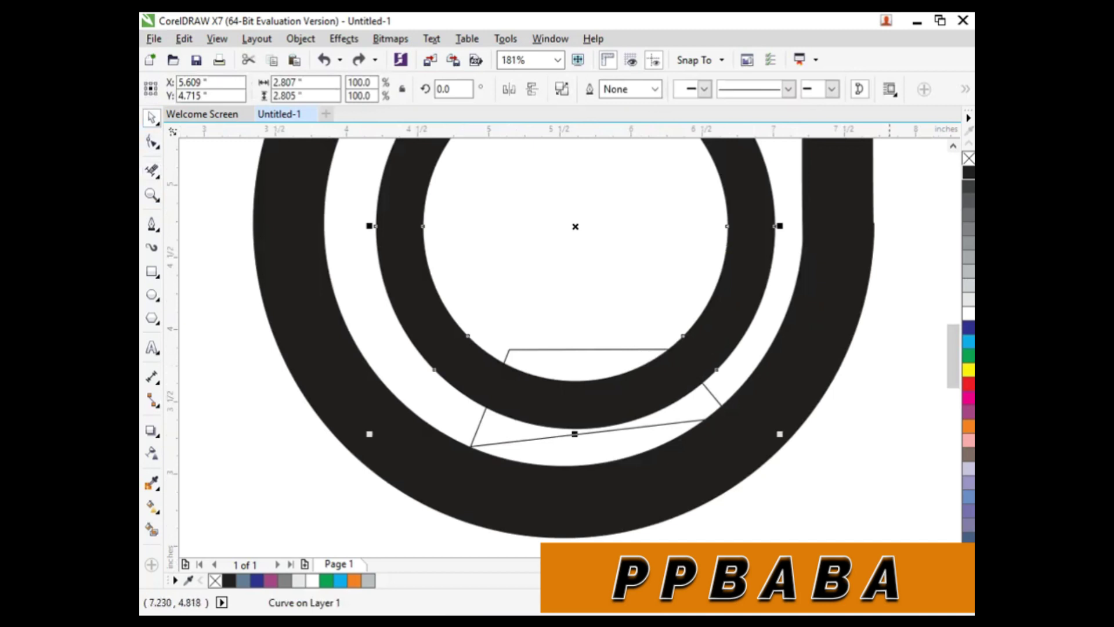
right_click(969, 172)
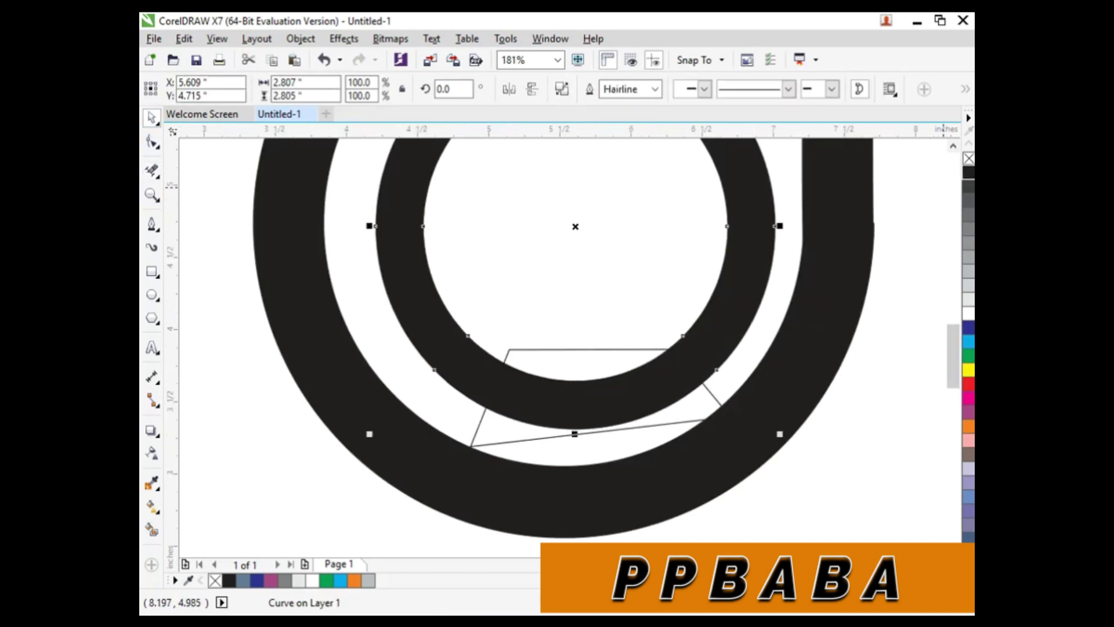
click(969, 159)
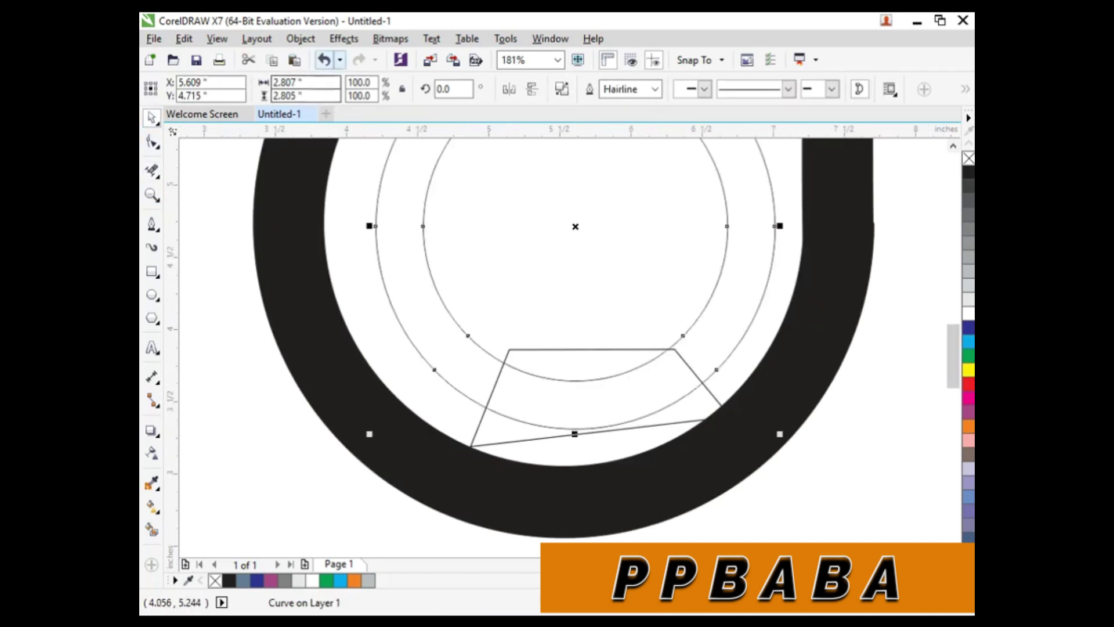
click(301, 39)
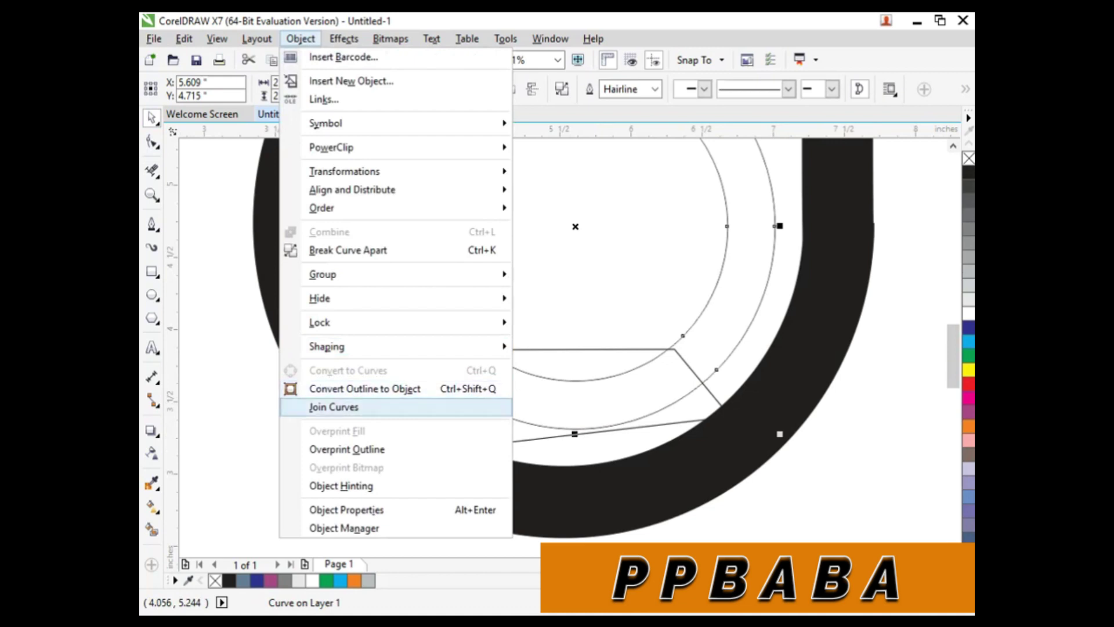
key(Escape)
Remove the ring and four-sided shape segments across the bottom gap with Virtual Segment Delete, leaving the ring open
key(x)
drag(572, 365, 573, 434)
drag(593, 332, 597, 357)
click(595, 349)
click(588, 432)
Move the stray corner node at the ring's right cut end with the Shape tool so the end runs straight
key(F2)
drag(627, 324, 714, 386)
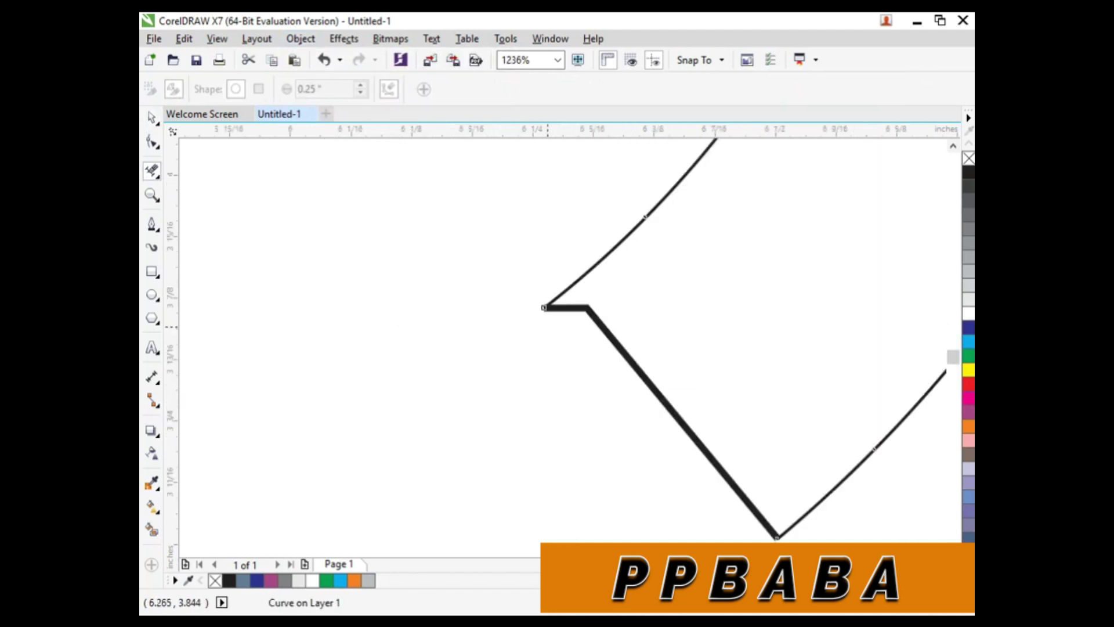
key(F3)
key(F2)
drag(634, 323, 722, 385)
key(F10)
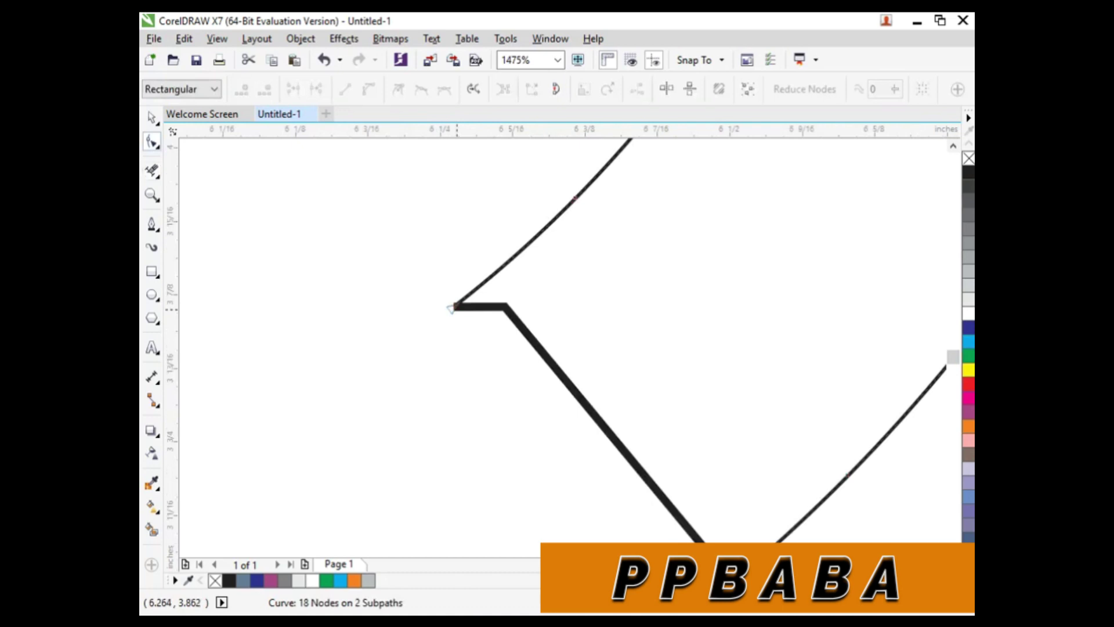
drag(506, 307, 644, 451)
key(F3)
key(space)
key(Escape)
key(shift+F4)
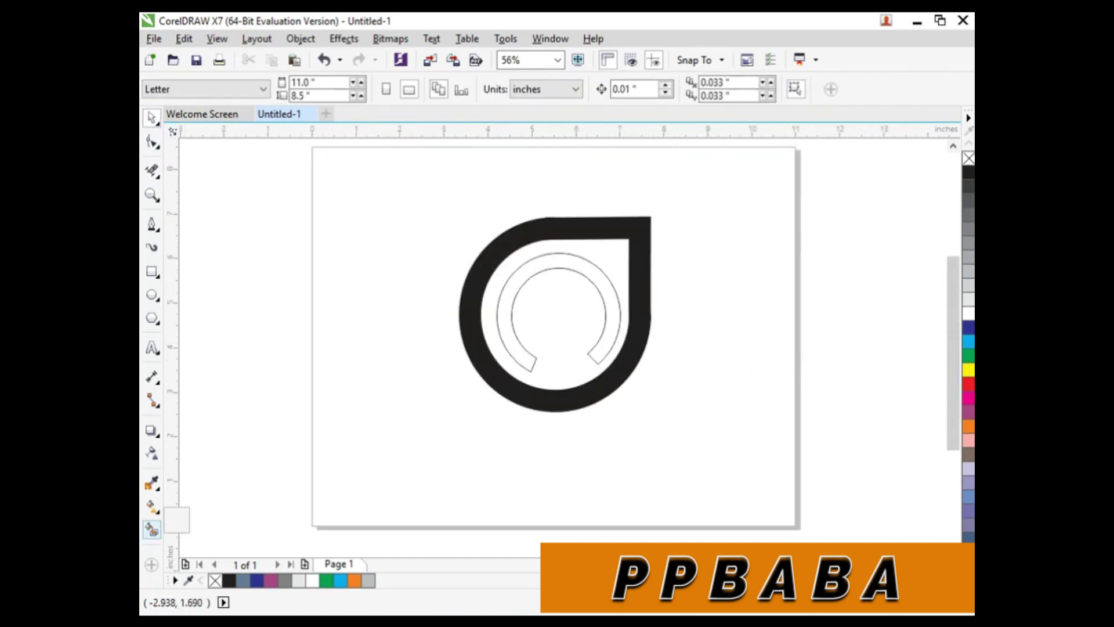
Fill the open ring outline with the Smart Fill tool and recolour the new shape black
click(152, 530)
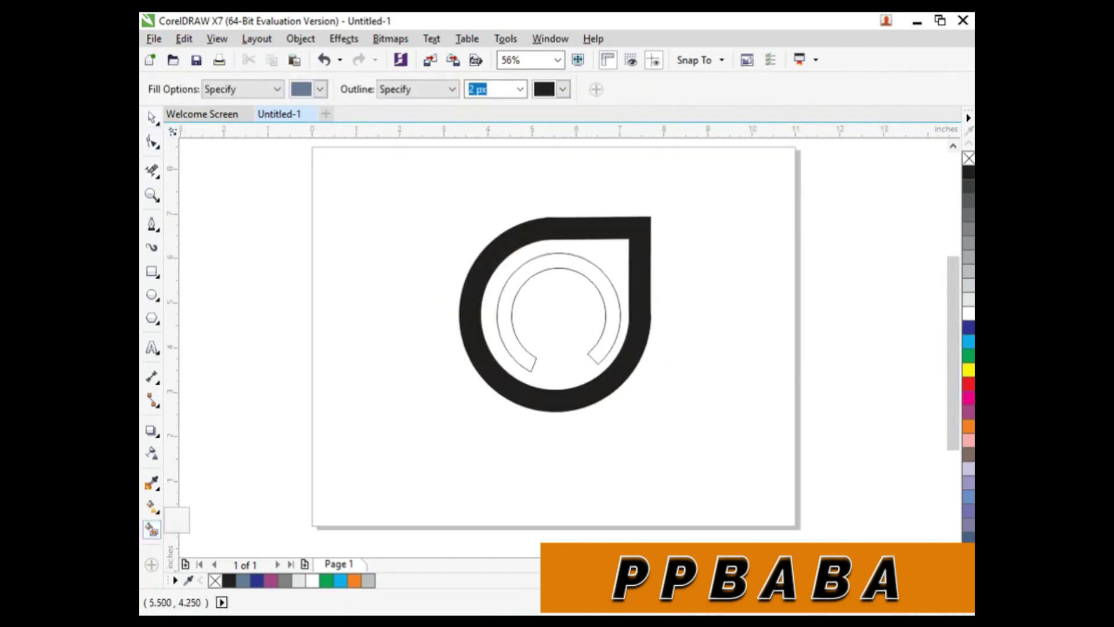
click(517, 346)
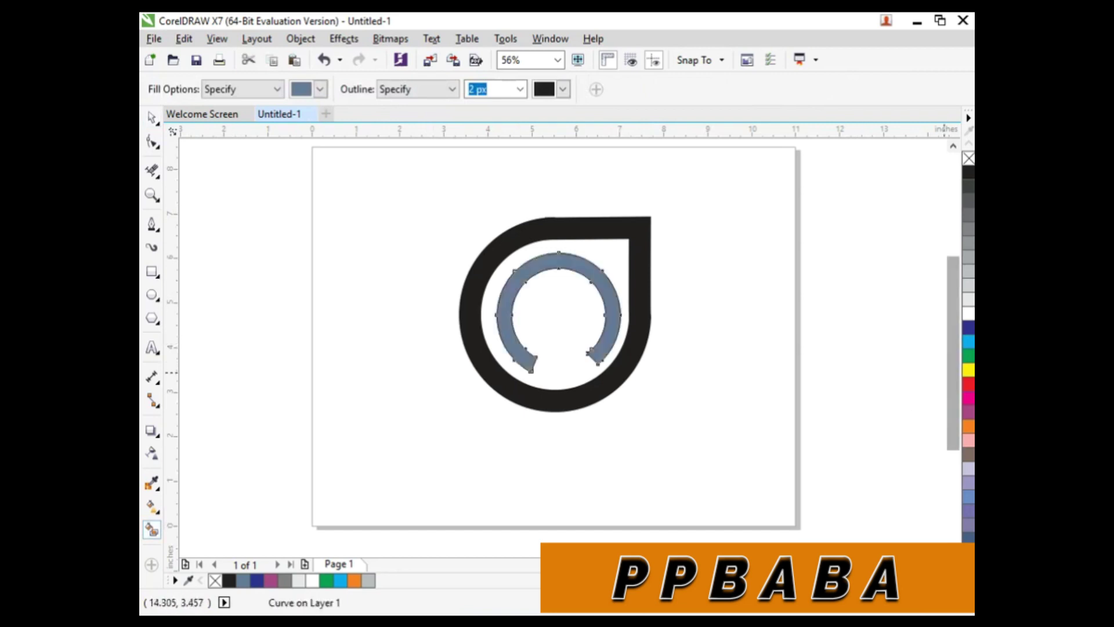
click(969, 172)
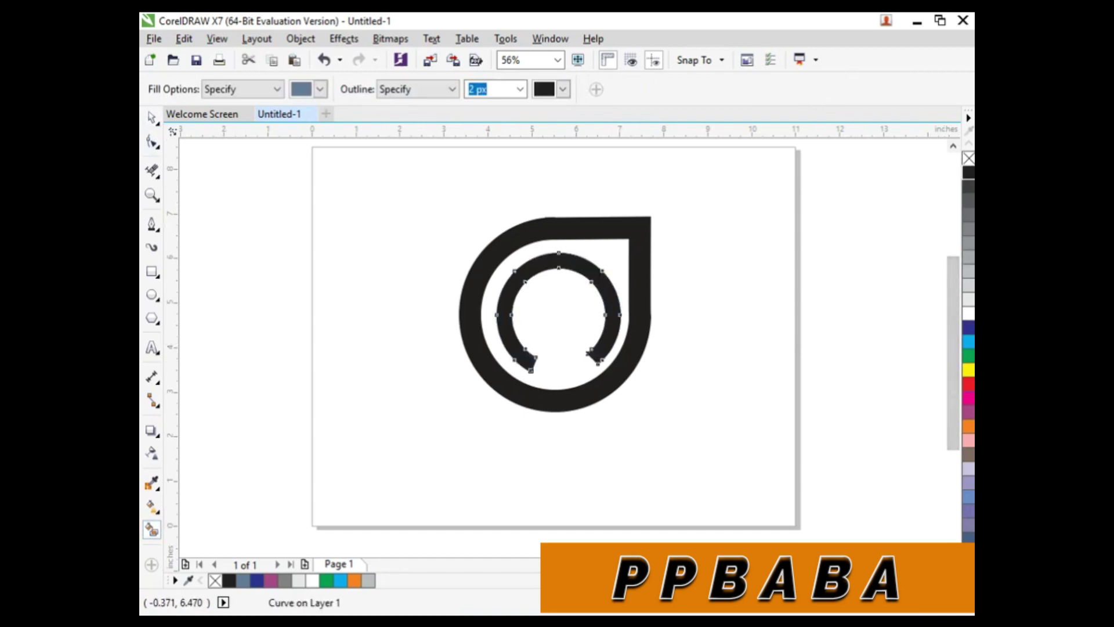
click(152, 118)
click(256, 319)
Scale the filled ring to about 84.2% around its centre and delete the leftover outline pieces behind it
click(523, 352)
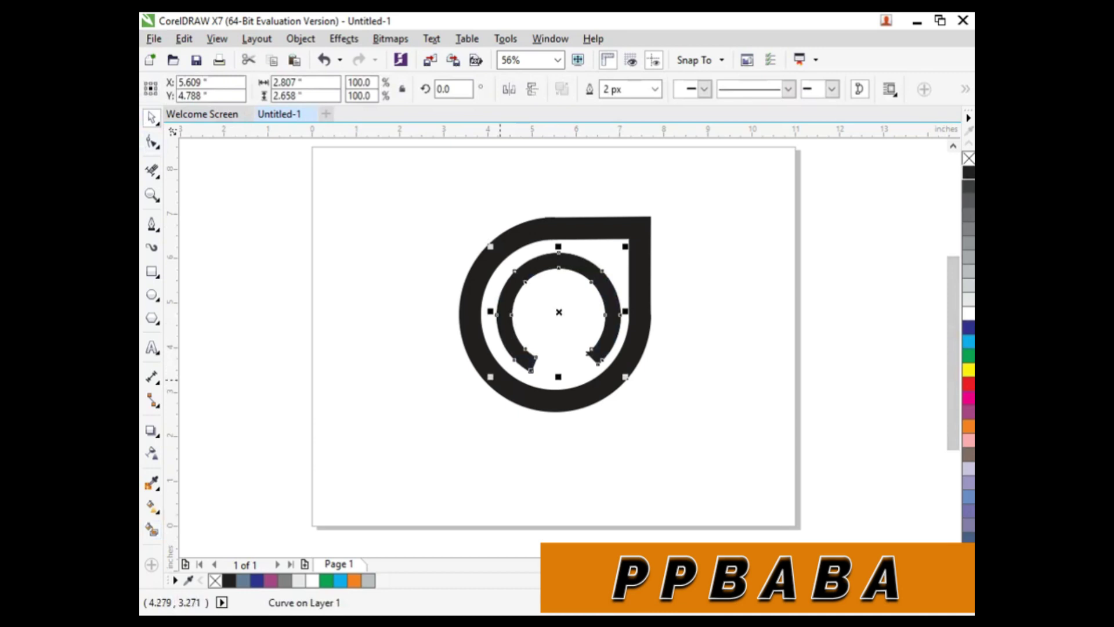
drag(492, 378, 501, 366)
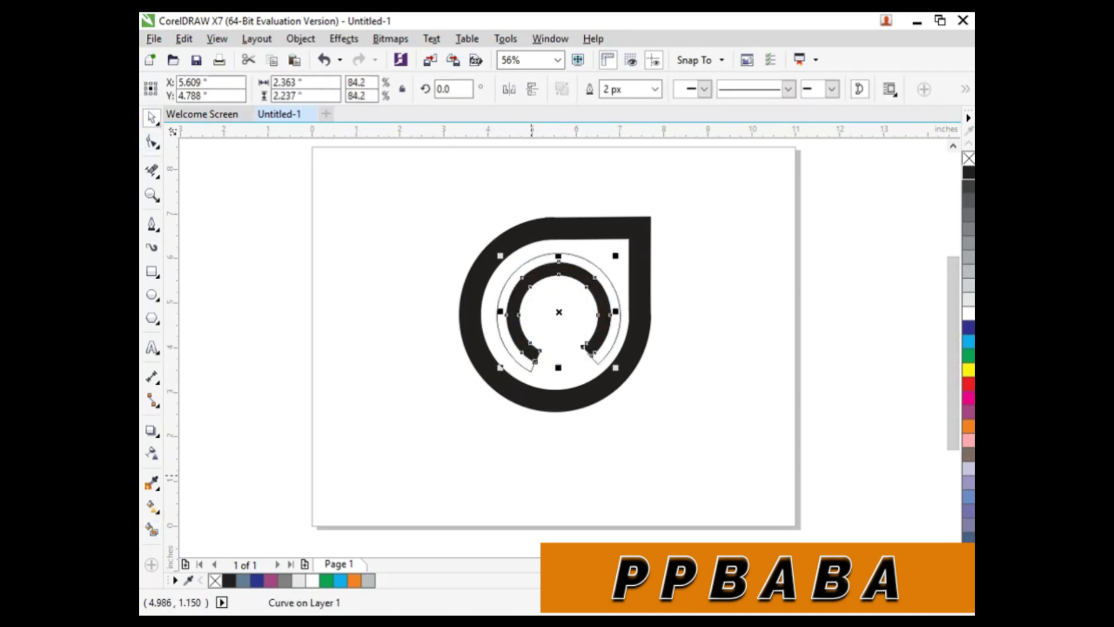
click(531, 476)
click(525, 361)
key(Delete)
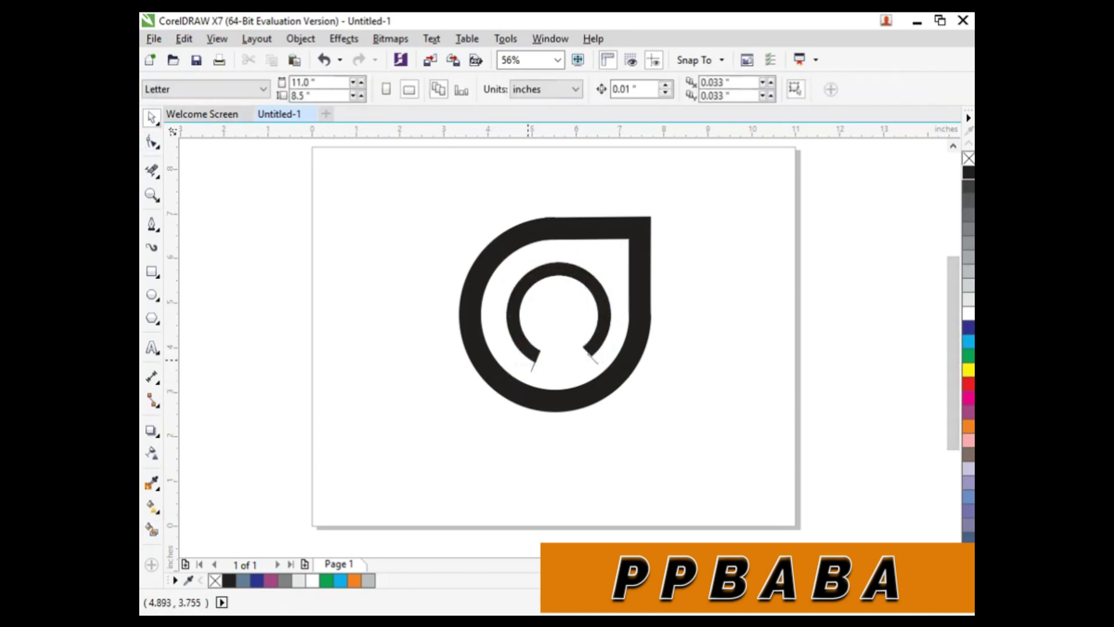
click(532, 366)
key(Delete)
Enlarge the open ring slightly around its centre inside the drop shape
click(533, 355)
drag(503, 368, 495, 378)
click(553, 467)
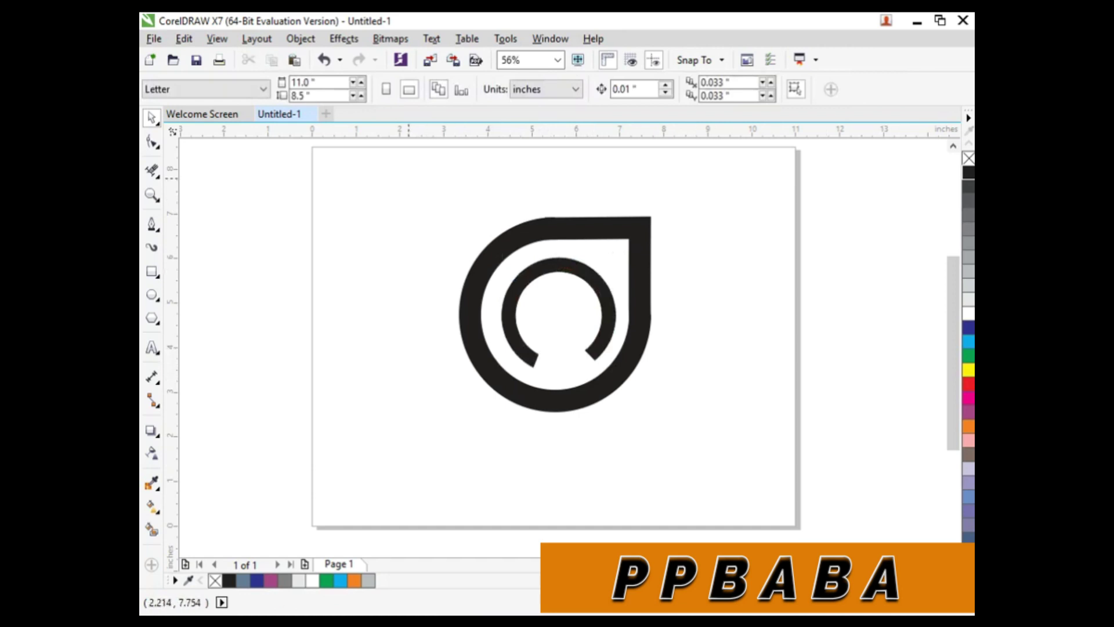
Apply a dark blue fill and dark blue outline to all parts of the drop logo
drag(408, 176, 693, 423)
drag(969, 342, 533, 366)
right_click(969, 342)
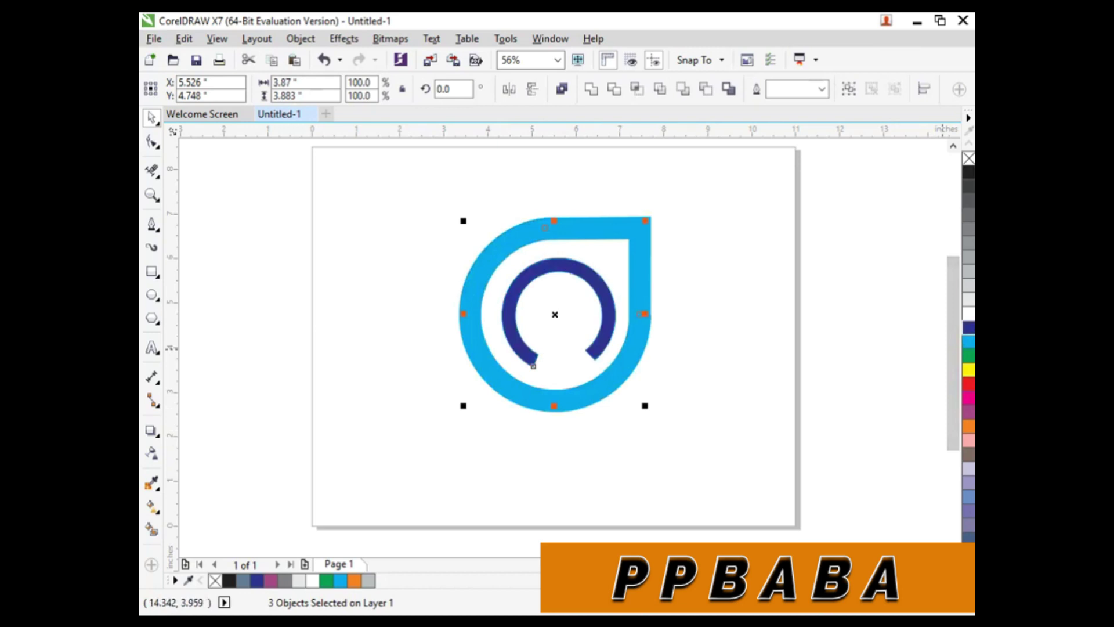
right_click(969, 328)
click(553, 363)
Group all the logo objects and centre the group on the page
scroll(555, 360, down, 1)
drag(479, 241, 692, 435)
key(ctrl+g)
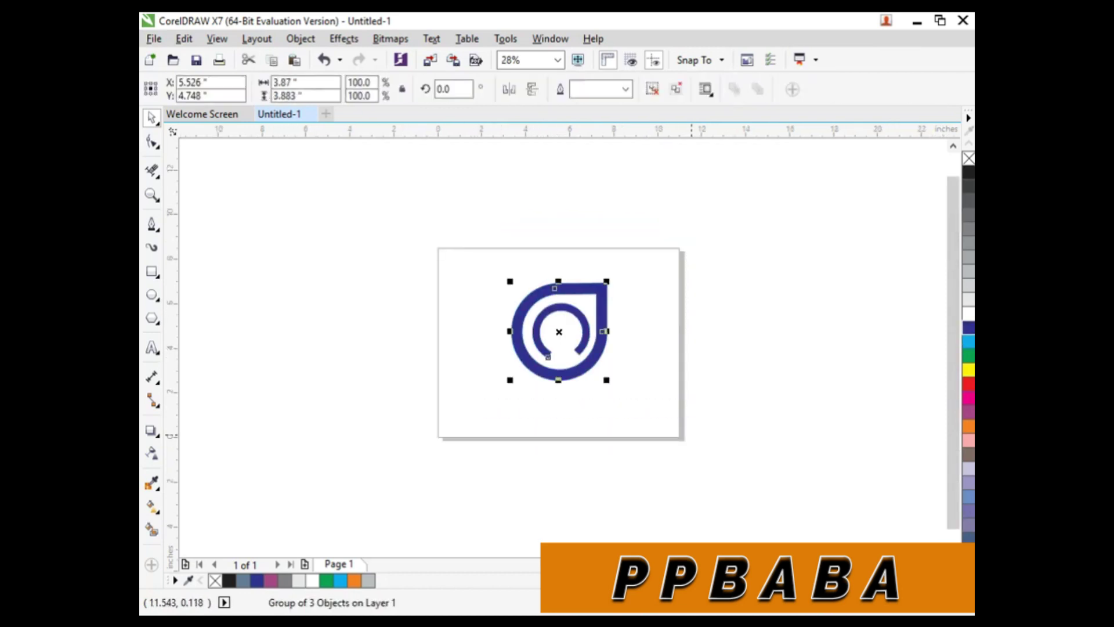
key(p)
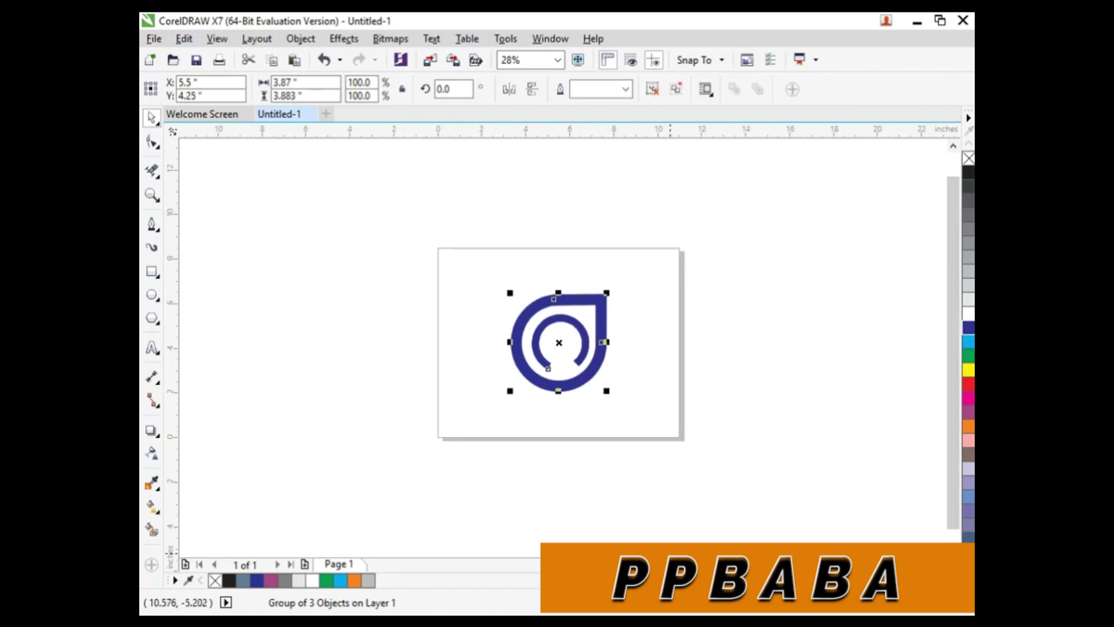